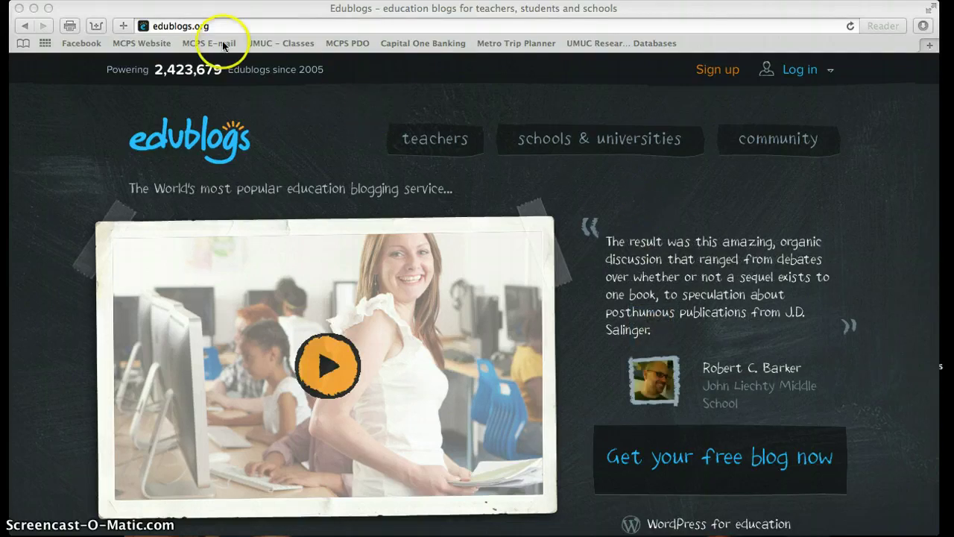
Bring the browser into focus and select, then deselect, the edublogs.org address.
{"action": "left_click", "coordinate": [228, 8]}
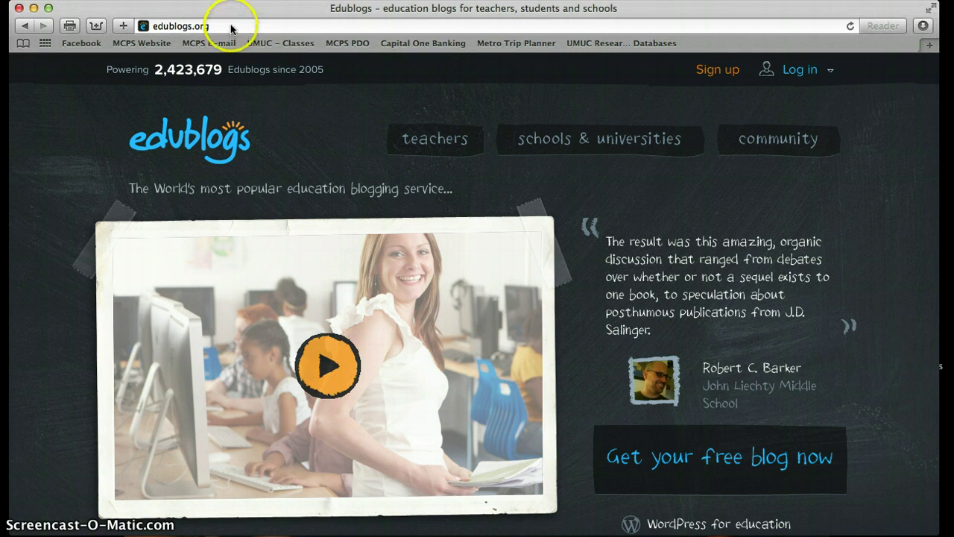
{"action": "left_click", "coordinate": [232, 28]}
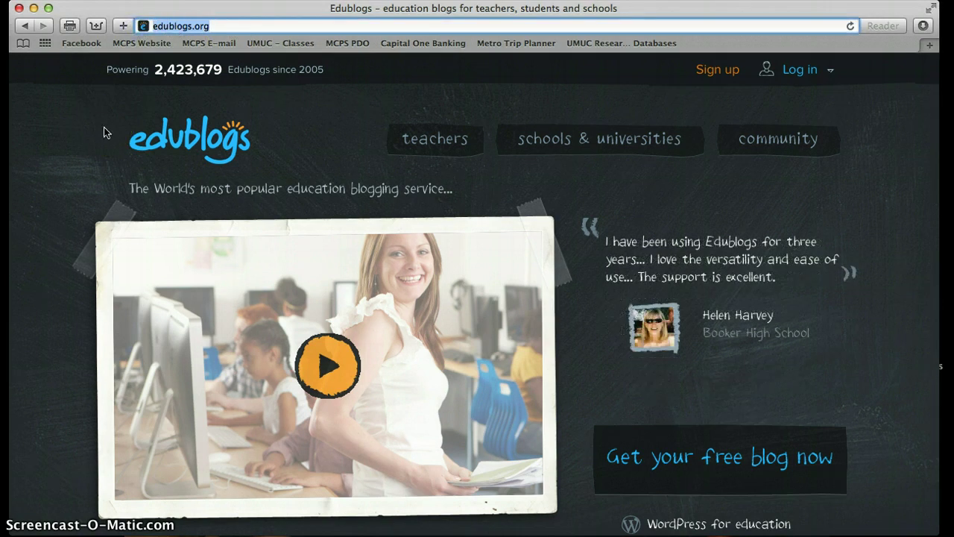
{"action": "left_click_drag", "start_coordinate": [143, 26], "coordinate": [215, 27]}
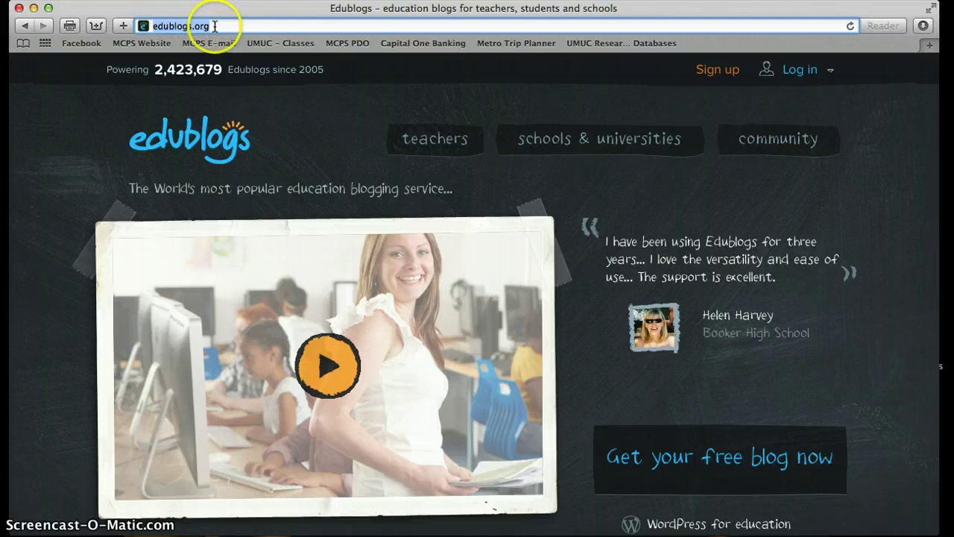
{"action": "left_click", "coordinate": [269, 99]}
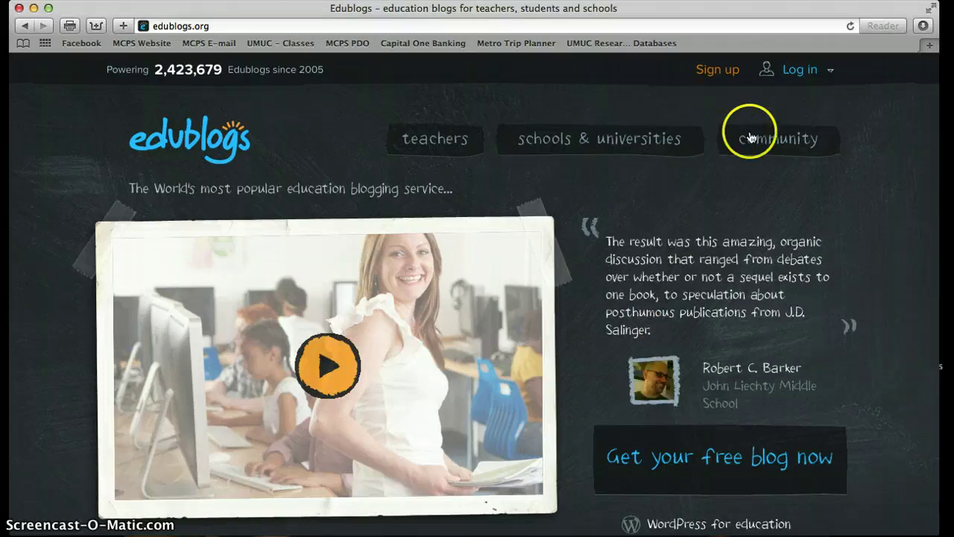
Log in with the teacher's username and password, letting Safari save the password.
{"action": "left_click", "coordinate": [795, 75]}
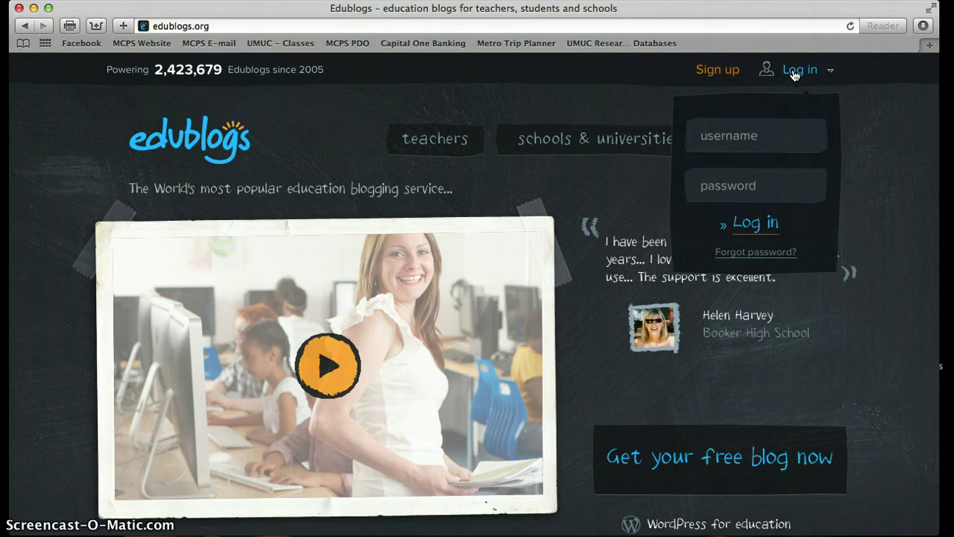
{"action": "left_click", "coordinate": [731, 133]}
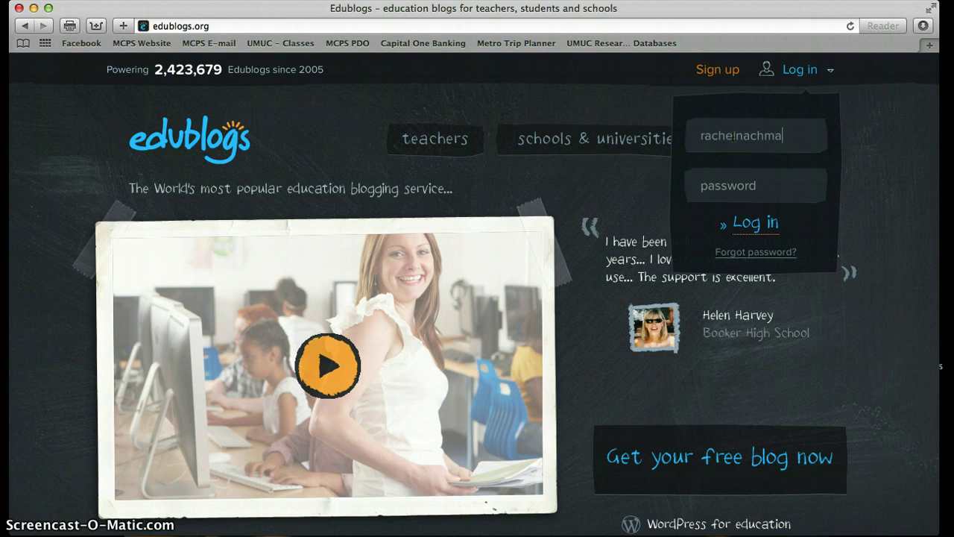
{"action": "key", "text": "Tab"}
{"action": "type", "text": "••••••"}
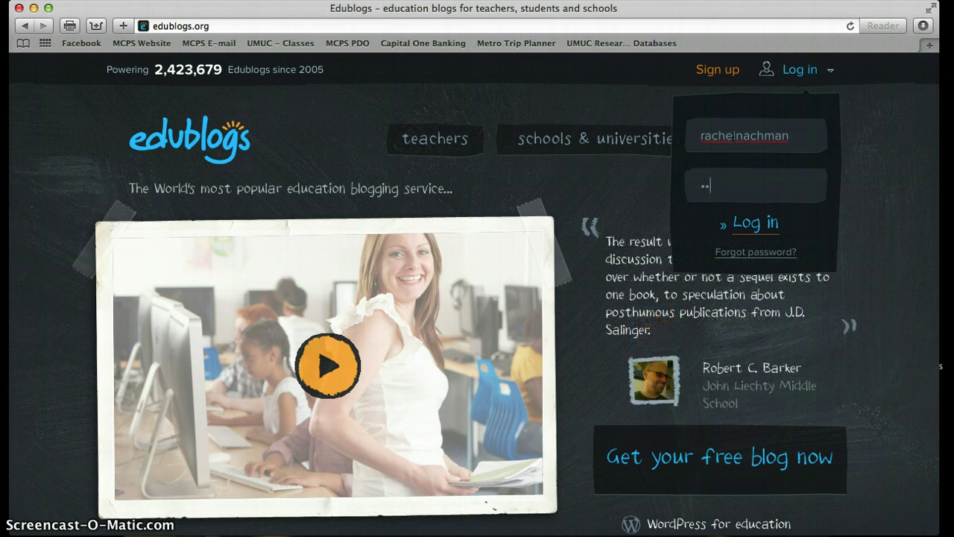
{"action": "left_click", "coordinate": [744, 222]}
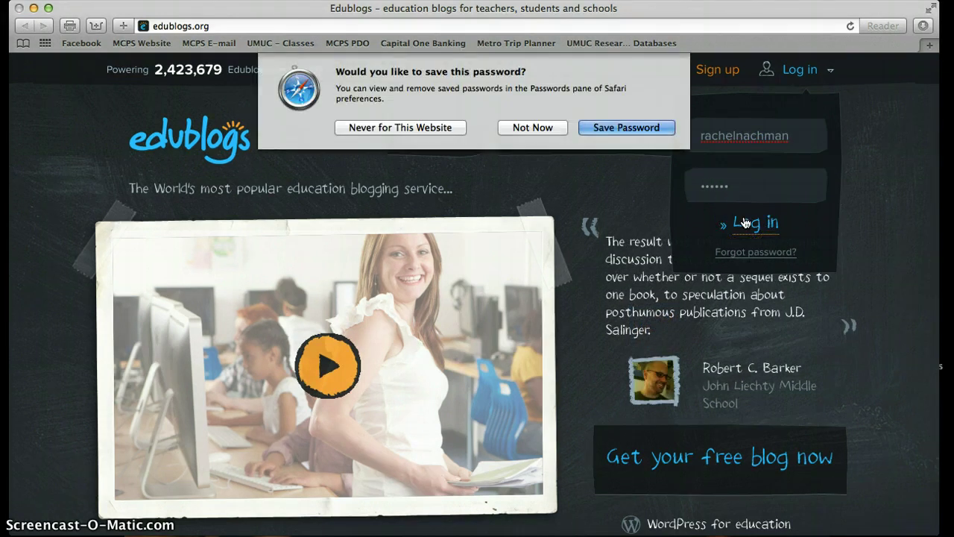
{"action": "left_click", "coordinate": [601, 127]}
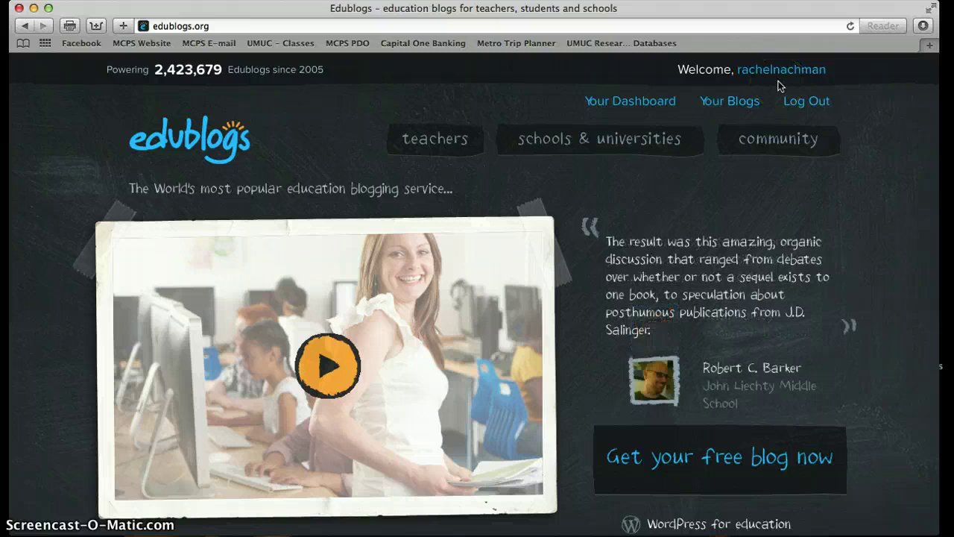
Open the dashboard's My Sites page listing blogsintheclassroom.edublogs.org as the primary site.
{"action": "left_click", "coordinate": [619, 110]}
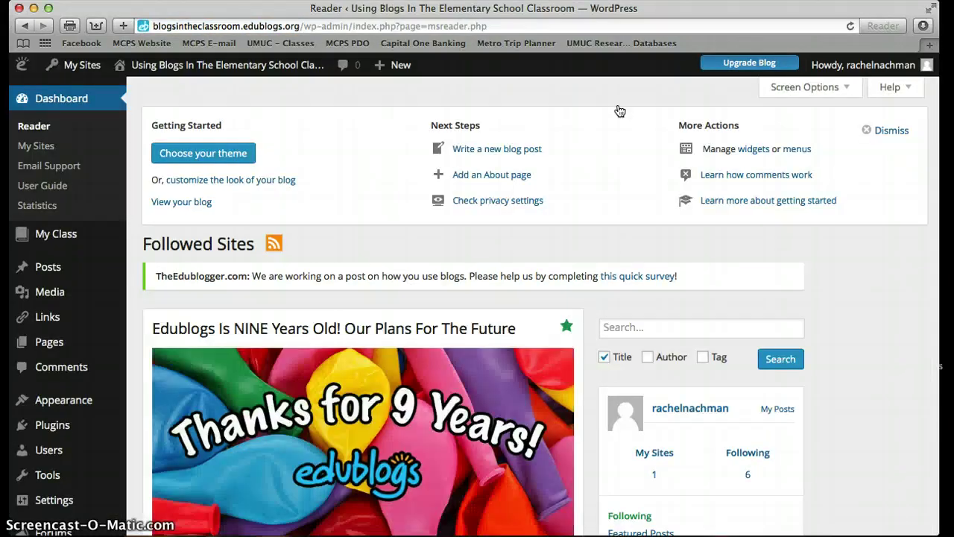
{"action": "left_click", "coordinate": [526, 92]}
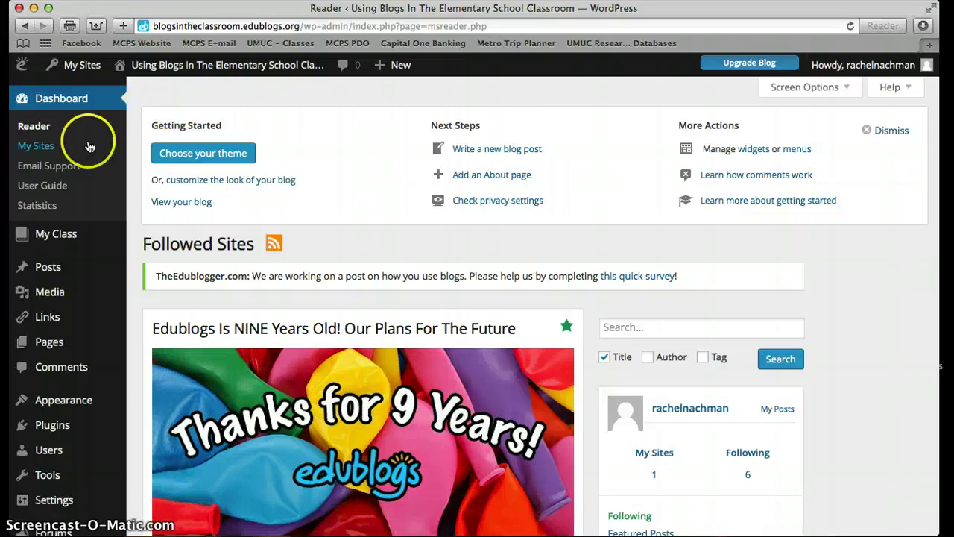
{"action": "left_click", "coordinate": [36, 146]}
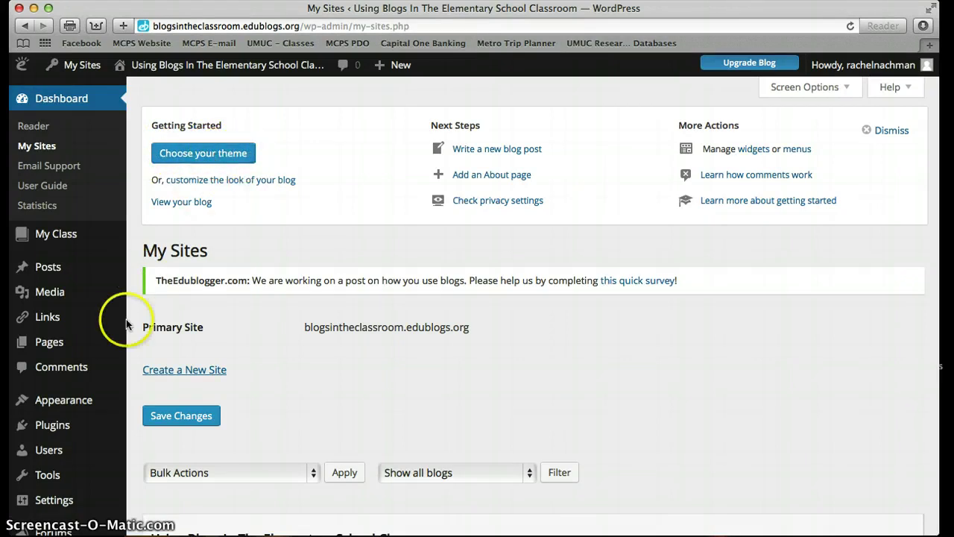
{"action": "mouse_move", "coordinate": [64, 402]}
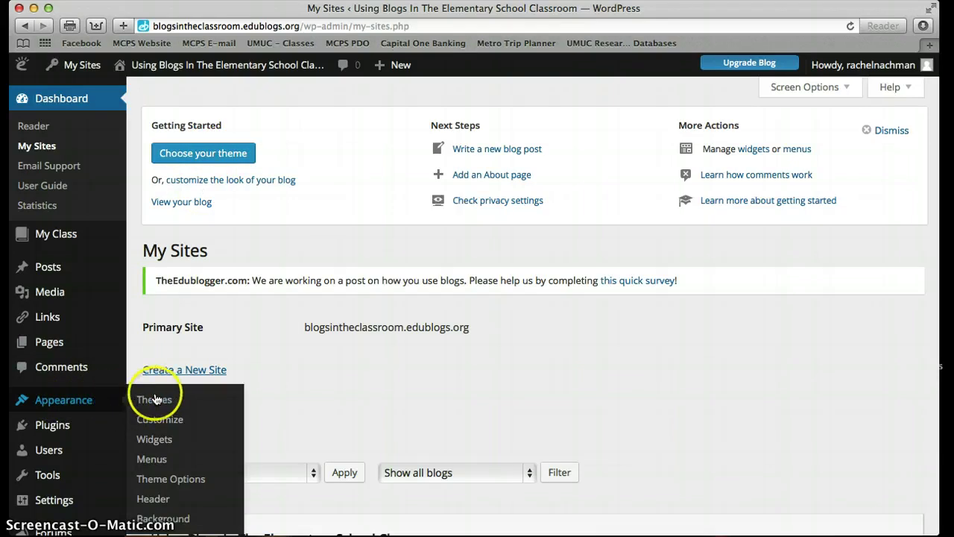
Open the 300-theme gallery and scroll down through the grid and back up.
{"action": "left_click", "coordinate": [173, 153]}
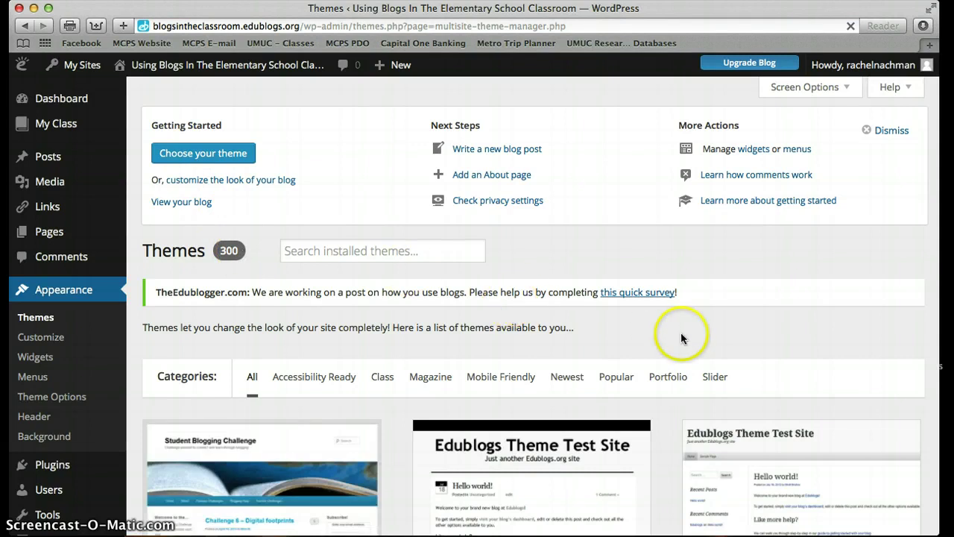
{"action": "scroll", "coordinate": [680, 336], "scroll_direction": "down", "scroll_amount": 3}
{"action": "scroll", "coordinate": [680, 336], "scroll_direction": "down", "scroll_amount": 7}
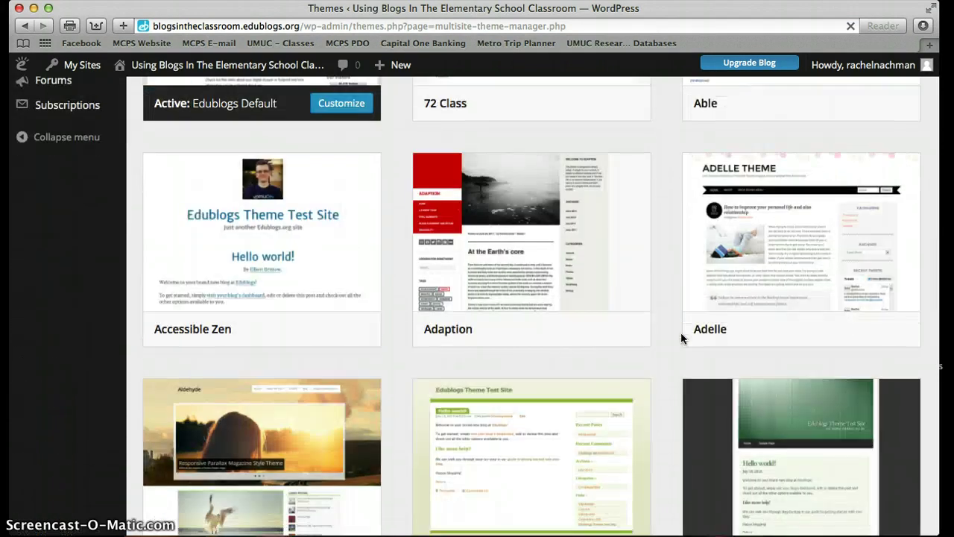
{"action": "scroll", "coordinate": [681, 338], "scroll_direction": "down", "scroll_amount": 2}
{"action": "scroll", "coordinate": [681, 338], "scroll_direction": "down", "scroll_amount": 3}
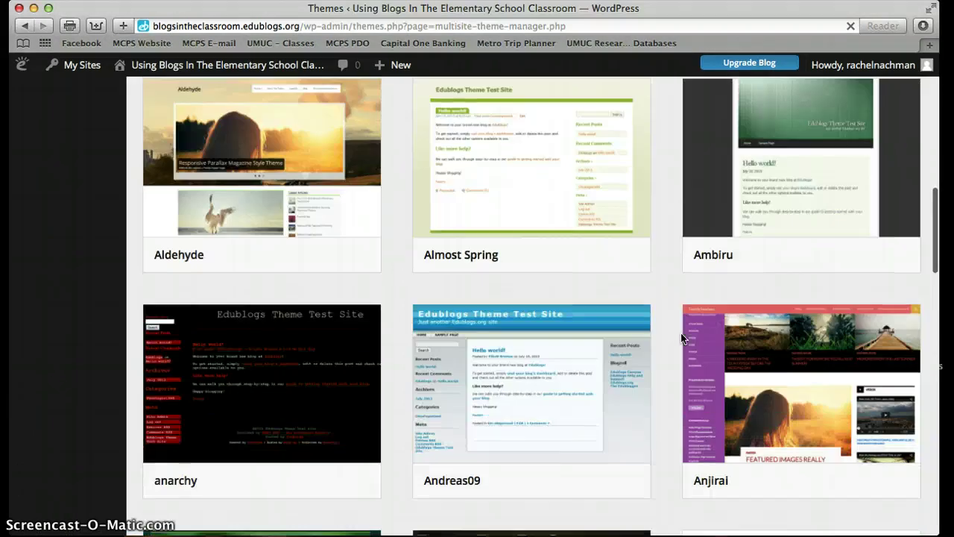
{"action": "scroll", "coordinate": [681, 338], "scroll_direction": "down", "scroll_amount": 3}
{"action": "scroll", "coordinate": [681, 338], "scroll_direction": "down", "scroll_amount": 3}
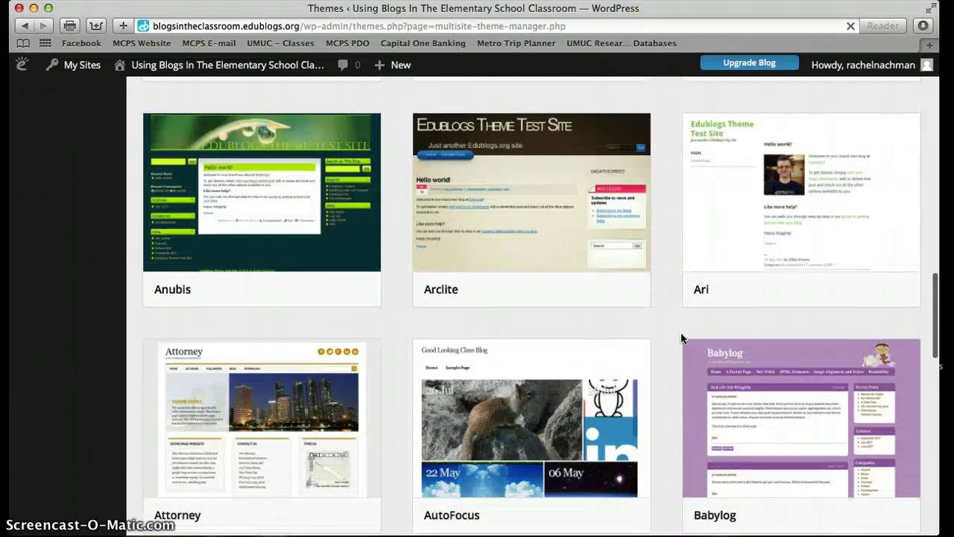
{"action": "scroll", "coordinate": [681, 337], "scroll_direction": "up", "scroll_amount": 2}
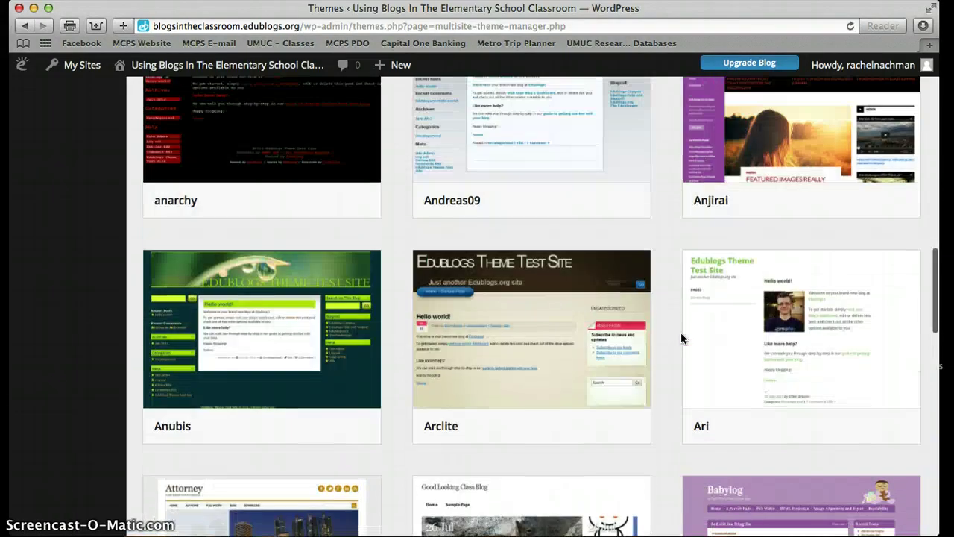
{"action": "scroll", "coordinate": [681, 337], "scroll_direction": "up", "scroll_amount": 10}
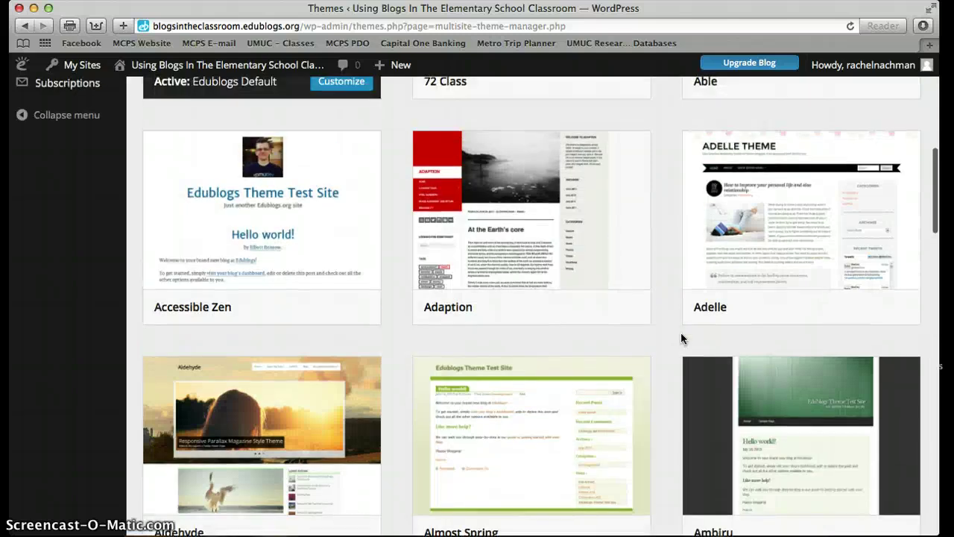
{"action": "scroll", "coordinate": [681, 337], "scroll_direction": "up", "scroll_amount": 1}
{"action": "scroll", "coordinate": [681, 339], "scroll_direction": "up", "scroll_amount": 2}
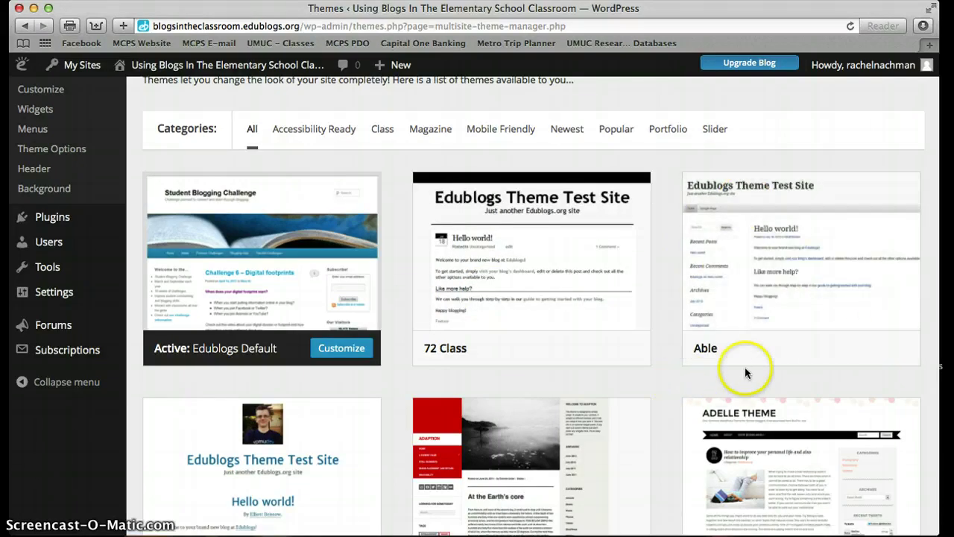
Browse the theme cards further and settle on the Able theme card.
{"action": "mouse_move", "coordinate": [750, 318]}
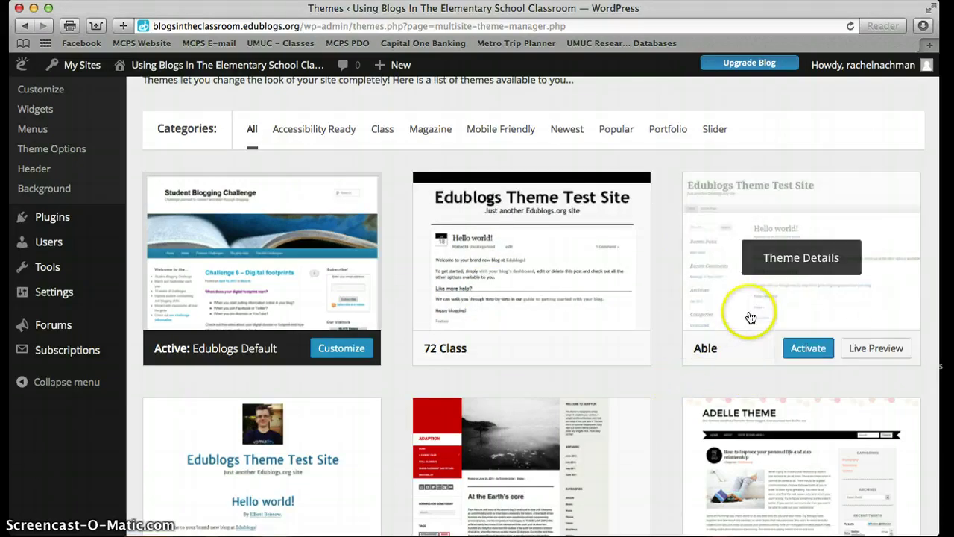
{"action": "left_click", "coordinate": [669, 343]}
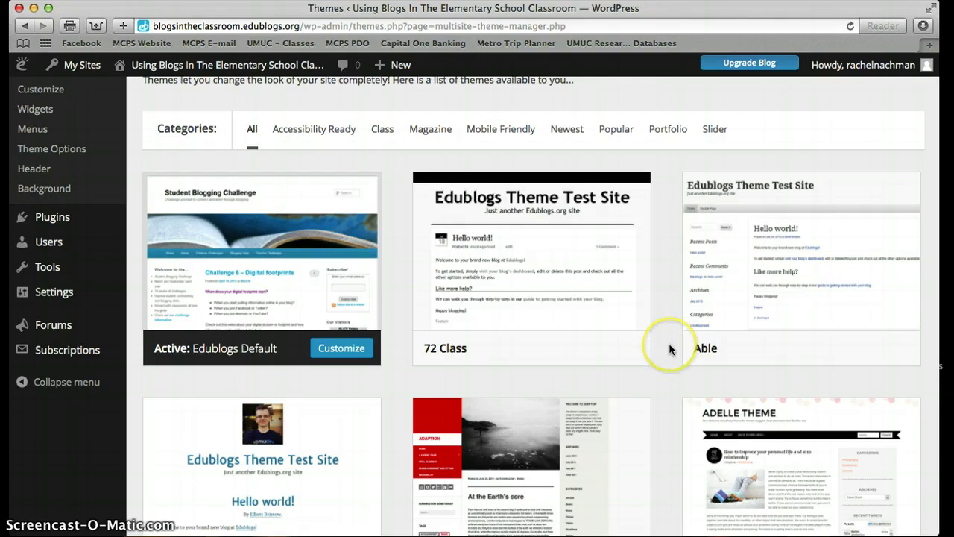
{"action": "scroll", "coordinate": [669, 343], "scroll_direction": "down", "scroll_amount": 3}
{"action": "scroll", "coordinate": [668, 343], "scroll_direction": "down", "scroll_amount": 20}
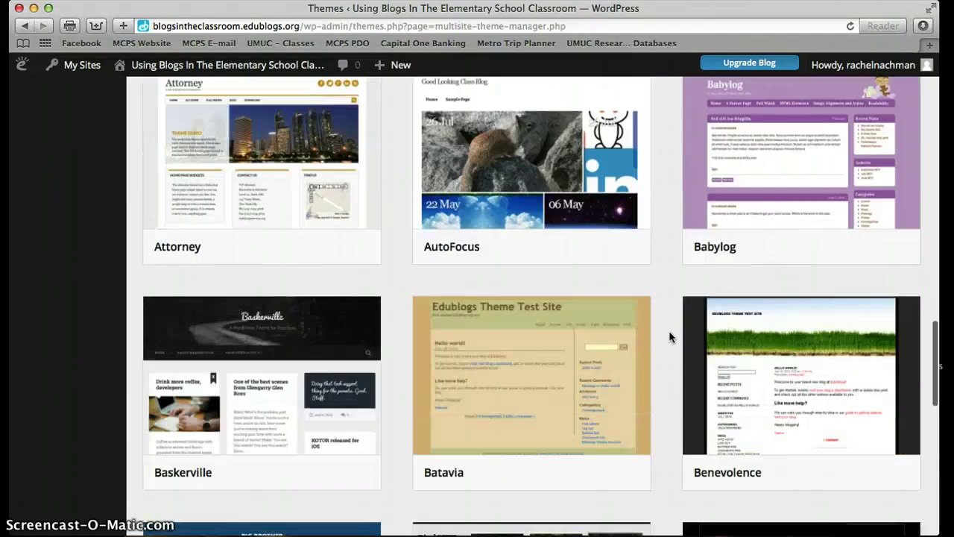
{"action": "scroll", "coordinate": [669, 336], "scroll_direction": "down", "scroll_amount": 10}
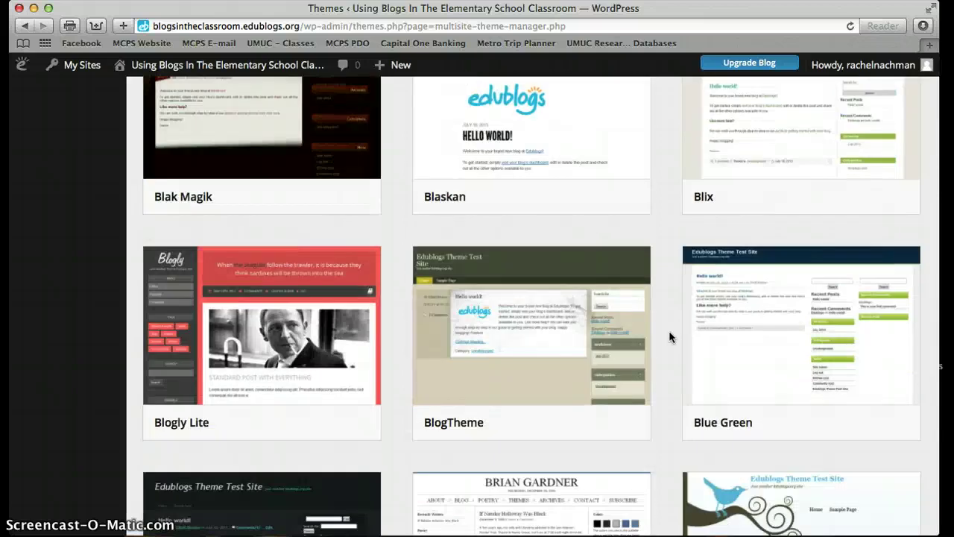
{"action": "scroll", "coordinate": [668, 336], "scroll_direction": "up", "scroll_amount": 20}
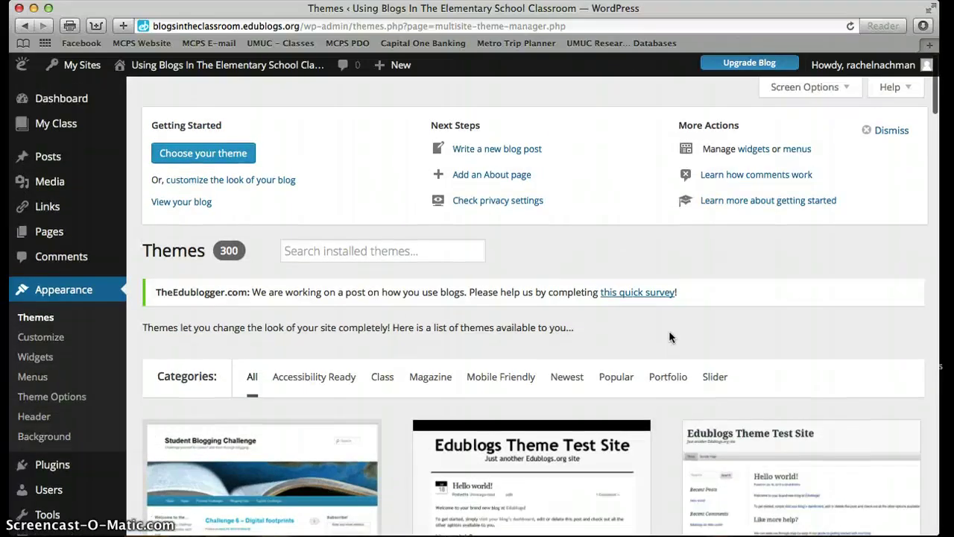
{"action": "scroll", "coordinate": [669, 337], "scroll_direction": "down", "scroll_amount": 3}
{"action": "mouse_move", "coordinate": [685, 335]}
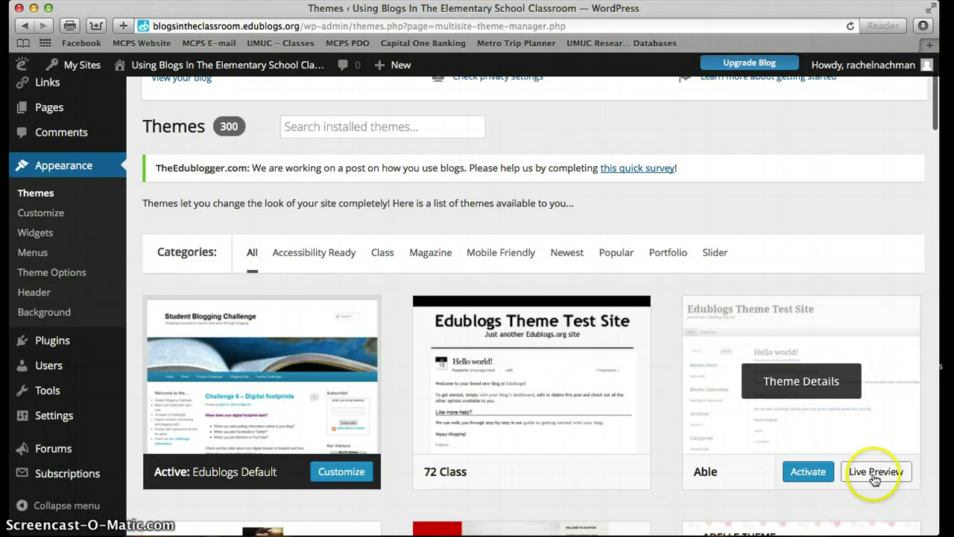
Activate the Able theme and open it in the customizer preview.
{"action": "left_click", "coordinate": [808, 471]}
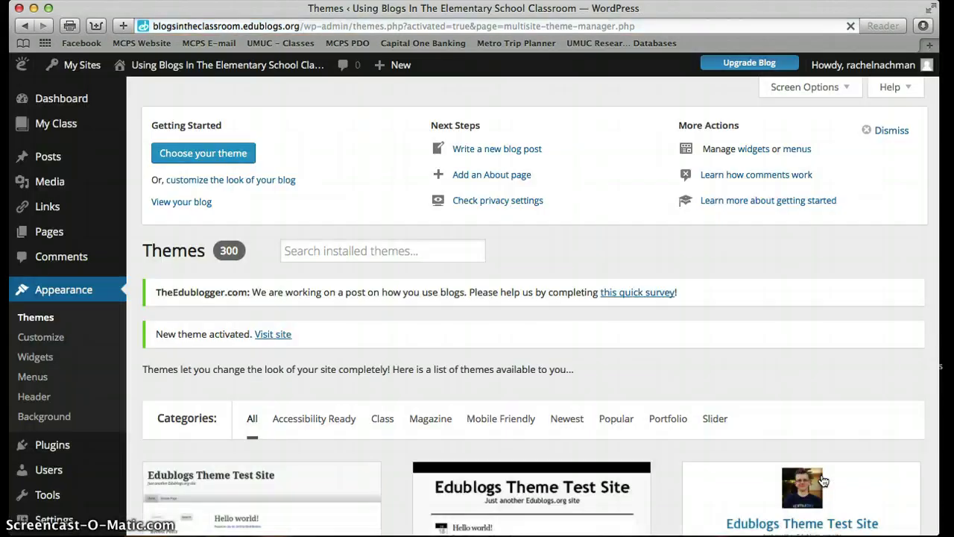
{"action": "scroll", "coordinate": [699, 365], "scroll_direction": "down", "scroll_amount": 5}
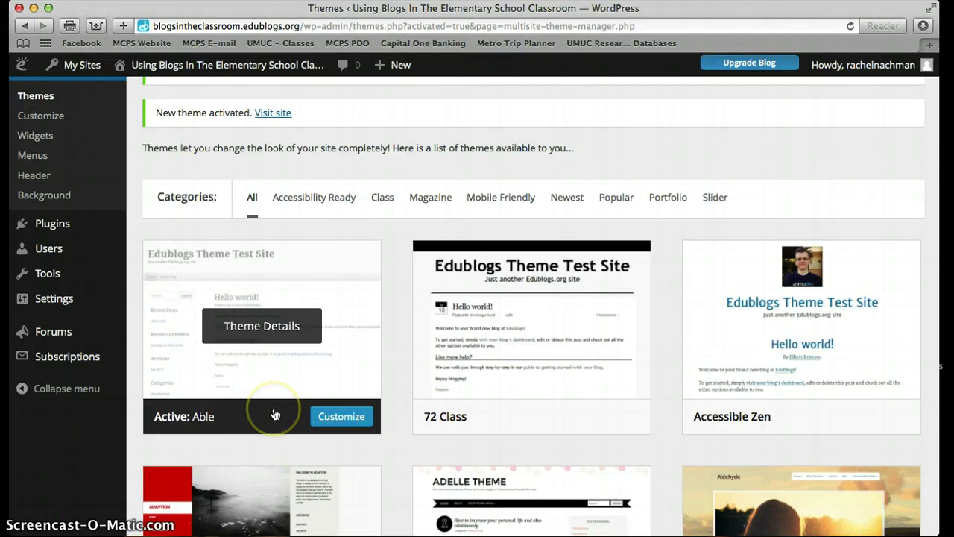
{"action": "left_click", "coordinate": [313, 415]}
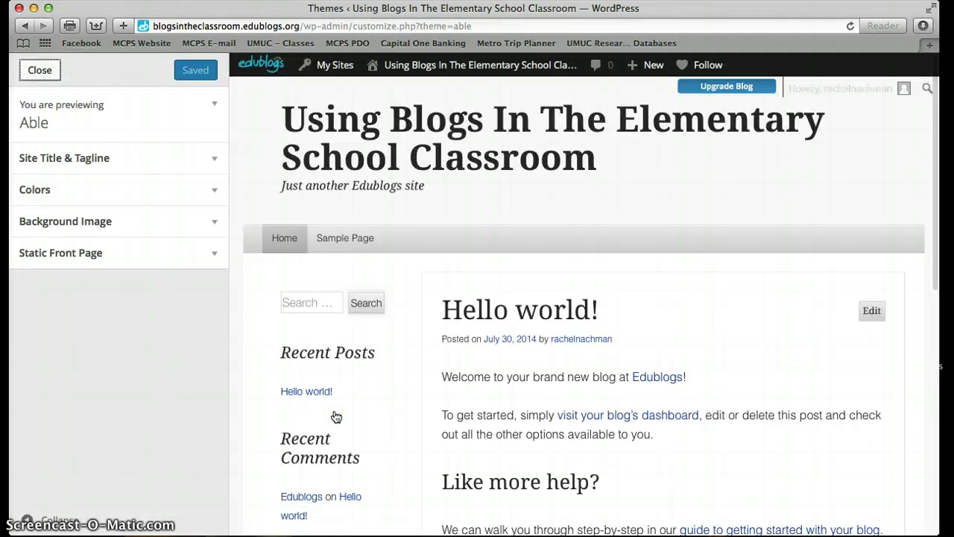
Replace the tagline with 'A Blog For Our Workshop' under Site Title & Tagline.
{"action": "left_click", "coordinate": [322, 303]}
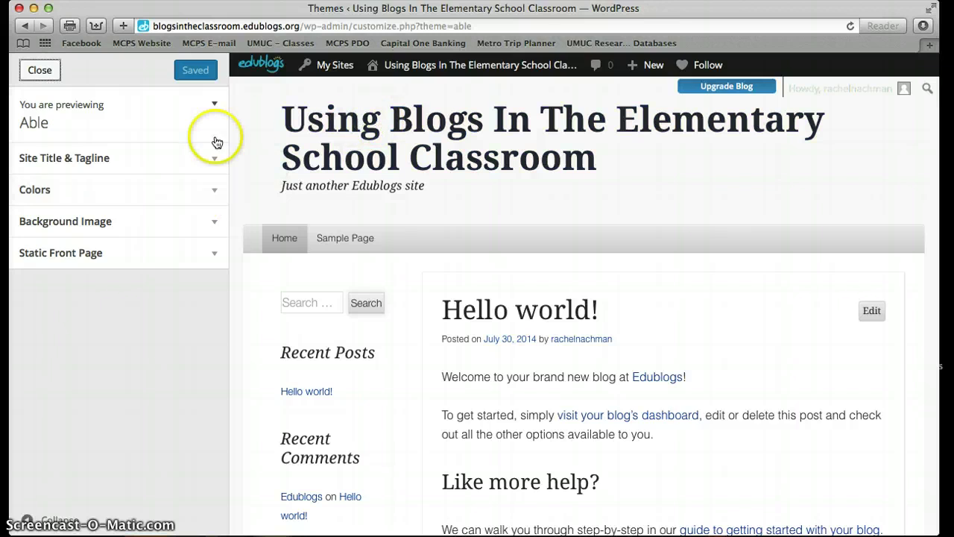
{"action": "left_click", "coordinate": [165, 164]}
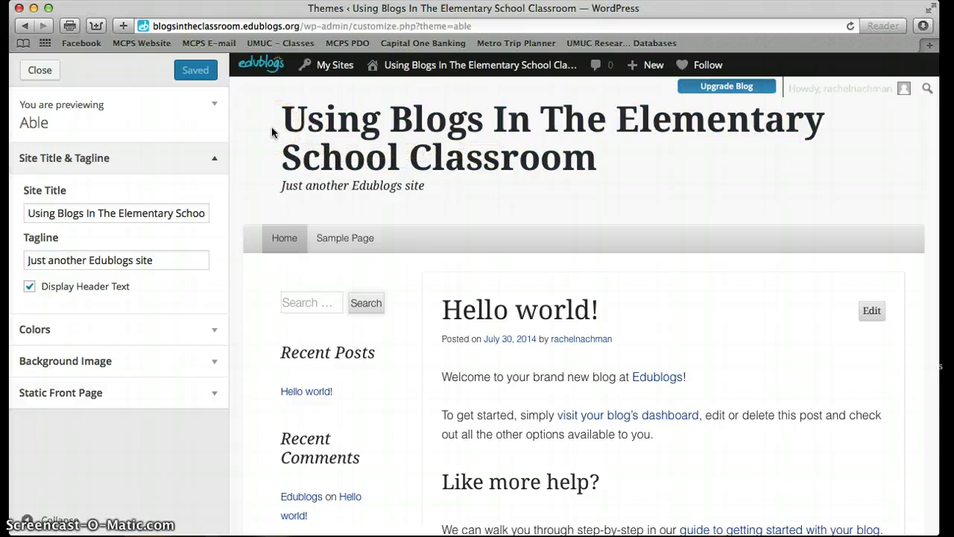
{"action": "left_click", "coordinate": [185, 260]}
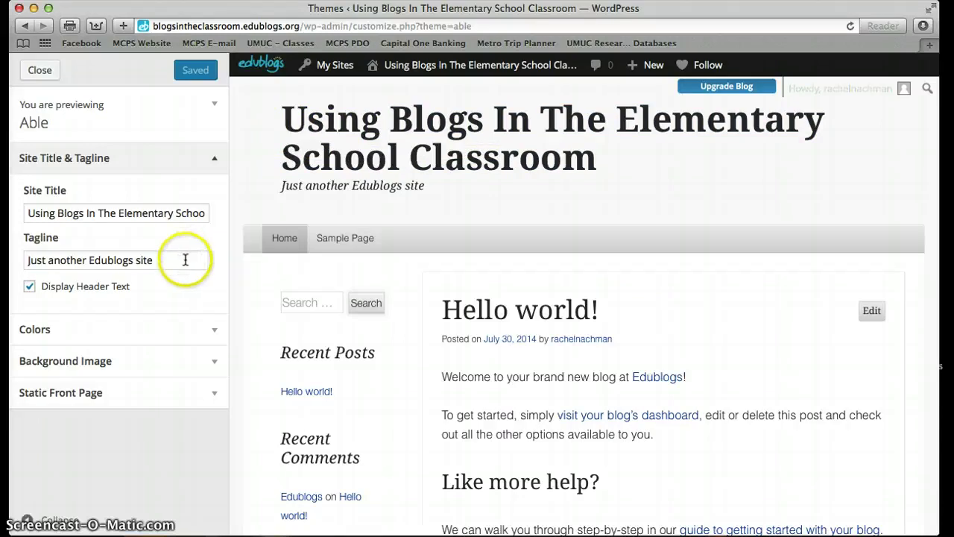
{"action": "left_click_drag", "start_coordinate": [186, 260], "coordinate": [27, 259]}
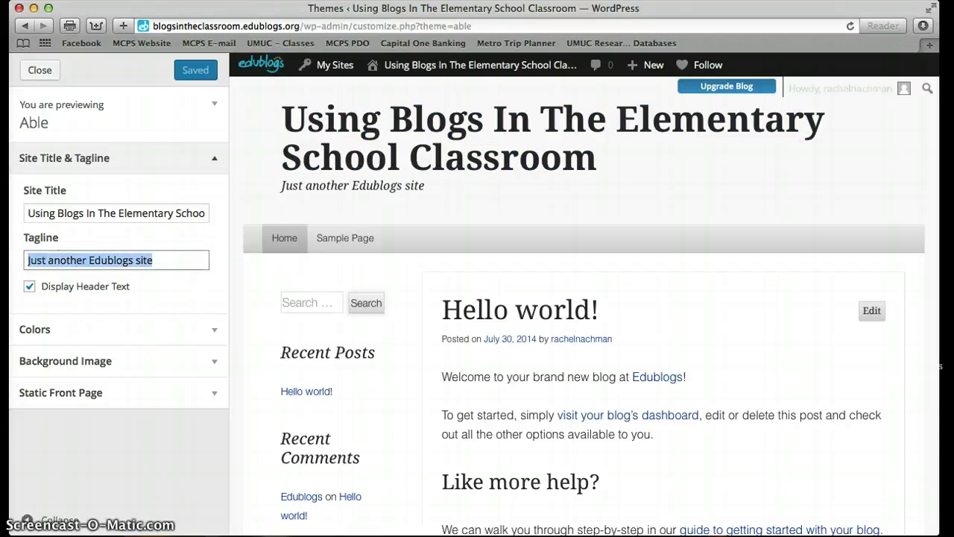
{"action": "type", "text": "A Blog For"}
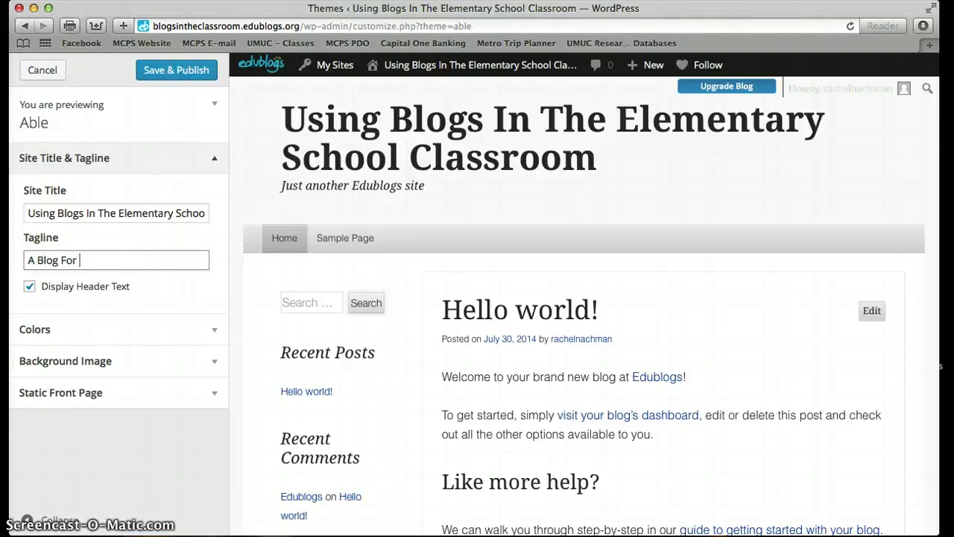
{"action": "type", "text": " Our Workshop"}
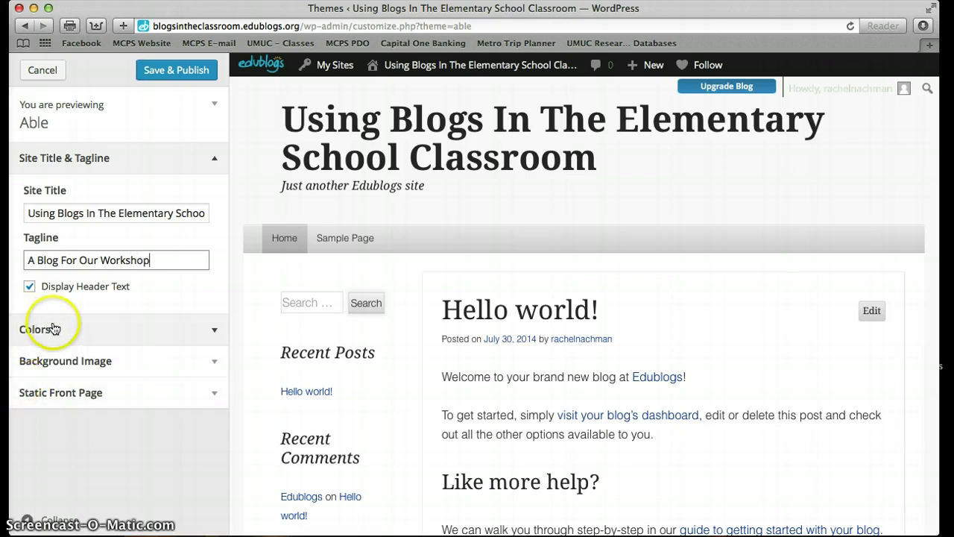
{"action": "left_click", "coordinate": [53, 328]}
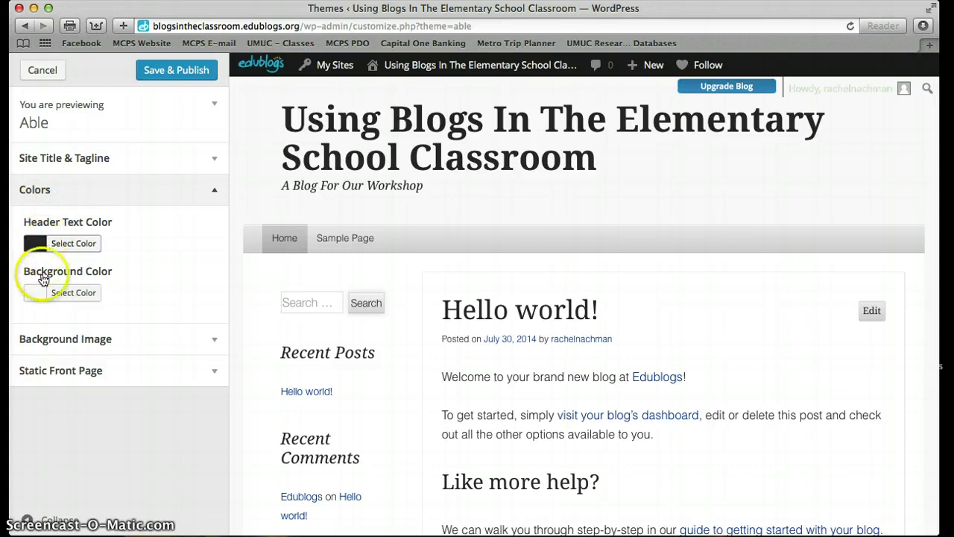
Review Background Image and Static Front Page settings, then save, publish and close the customizer.
{"action": "left_click", "coordinate": [52, 342]}
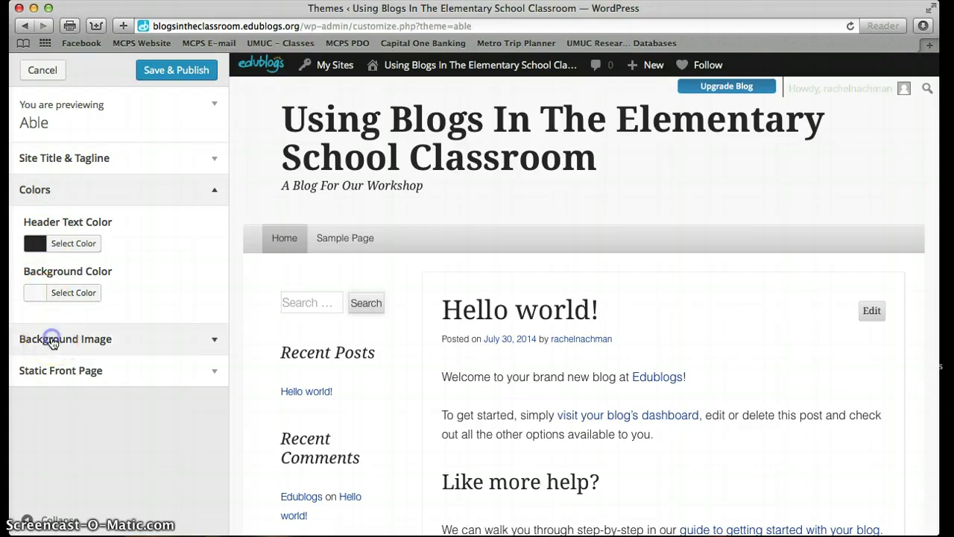
{"action": "left_click", "coordinate": [59, 276]}
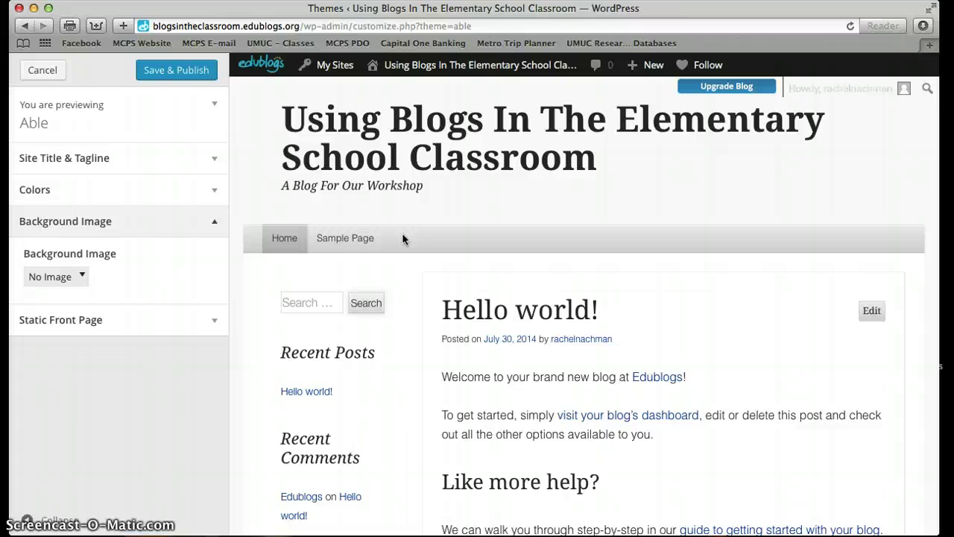
{"action": "left_click", "coordinate": [150, 322]}
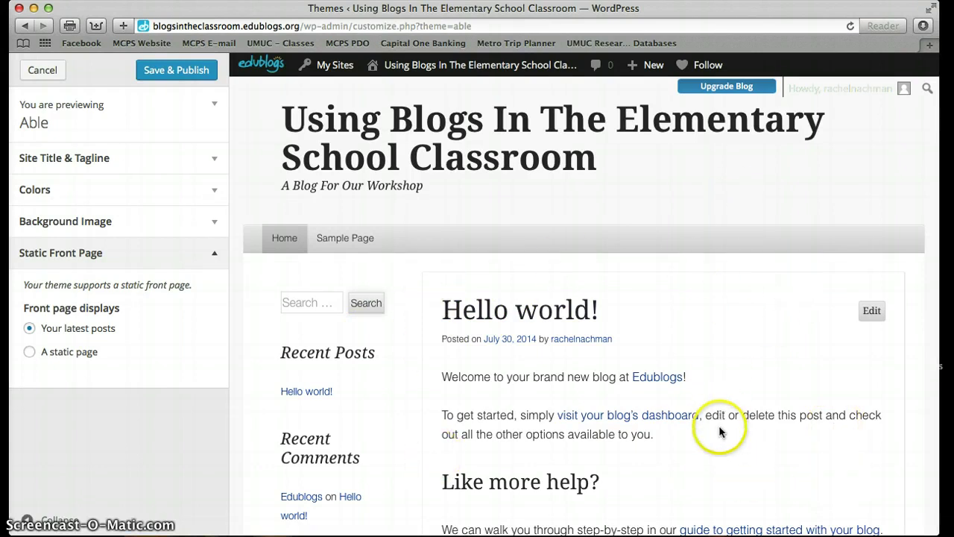
{"action": "left_click", "coordinate": [176, 74]}
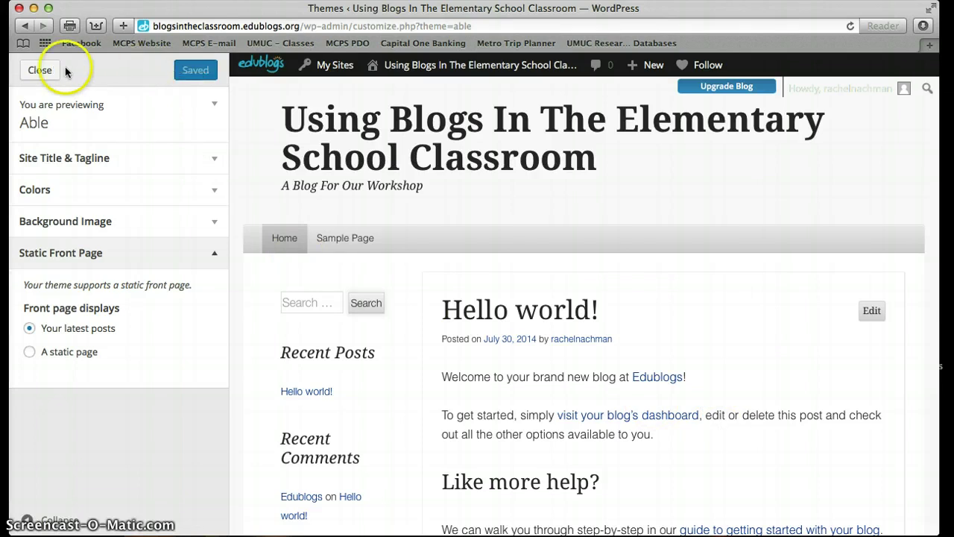
{"action": "left_click", "coordinate": [39, 70]}
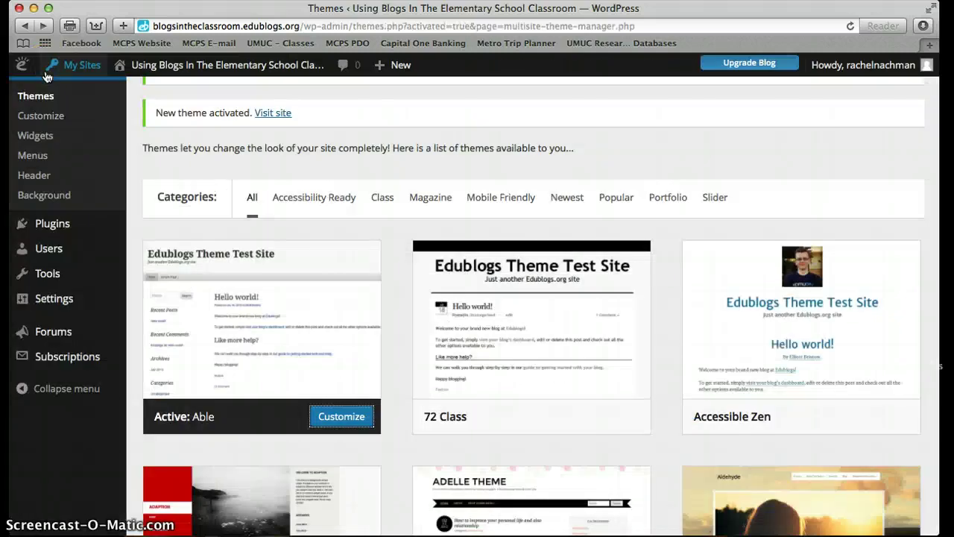
Go from the Themes page to the All Posts list.
{"action": "scroll", "coordinate": [253, 177], "scroll_direction": "up", "scroll_amount": 3}
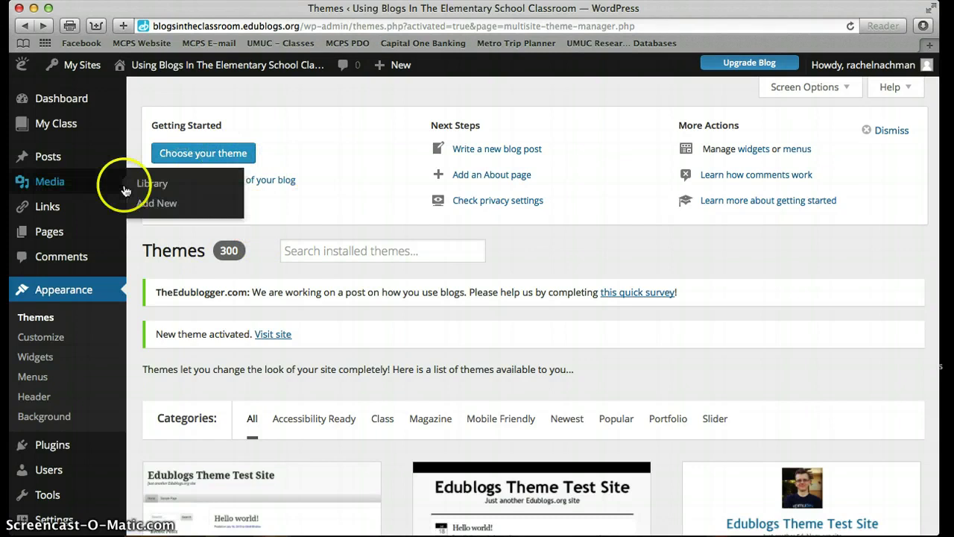
{"action": "mouse_move", "coordinate": [53, 156]}
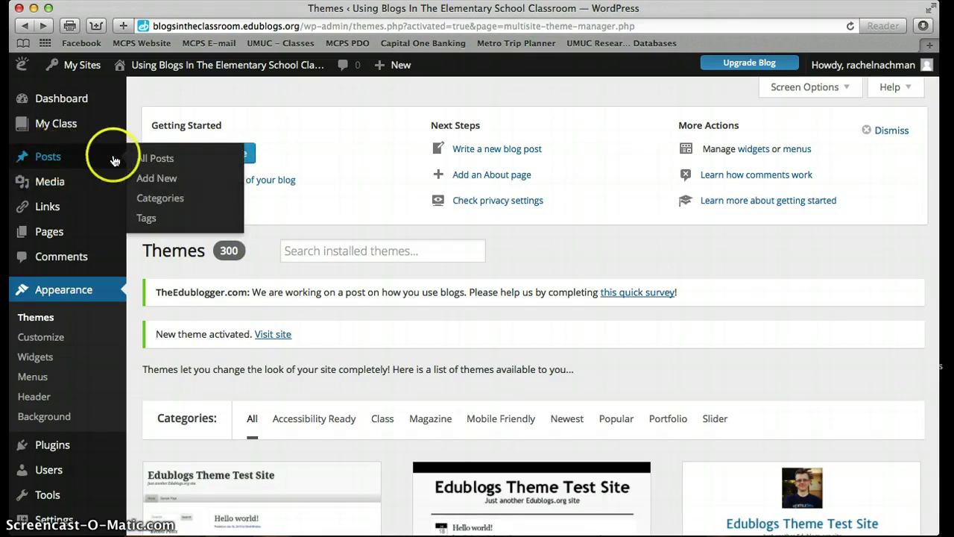
{"action": "left_click", "coordinate": [155, 159]}
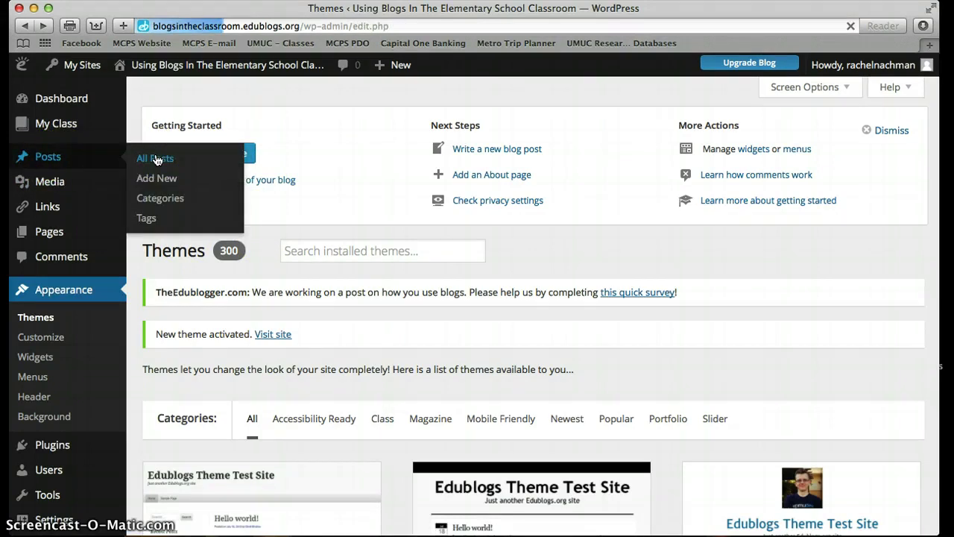
Move the default 'Hello world!' post to the Trash.
{"action": "scroll", "coordinate": [296, 365], "scroll_direction": "down", "scroll_amount": 2}
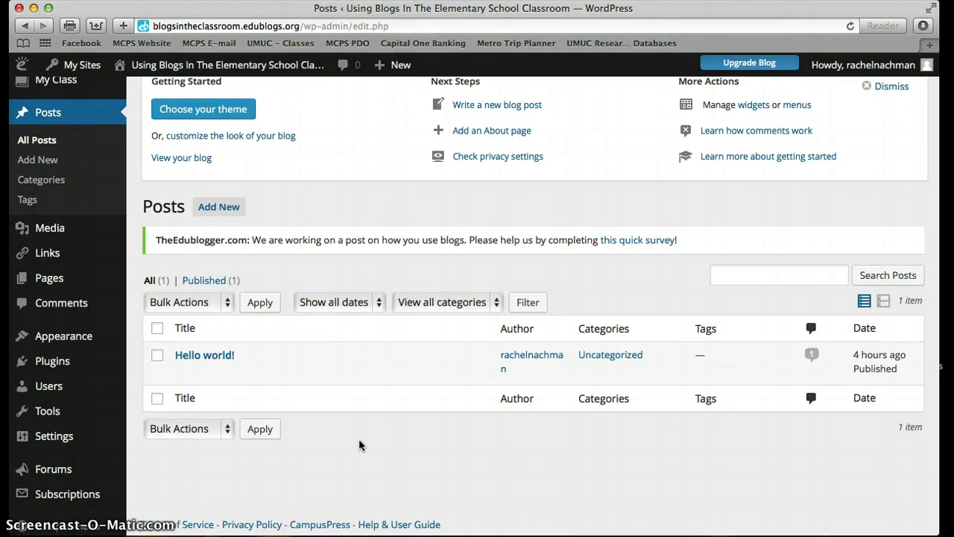
{"action": "mouse_move", "coordinate": [330, 380]}
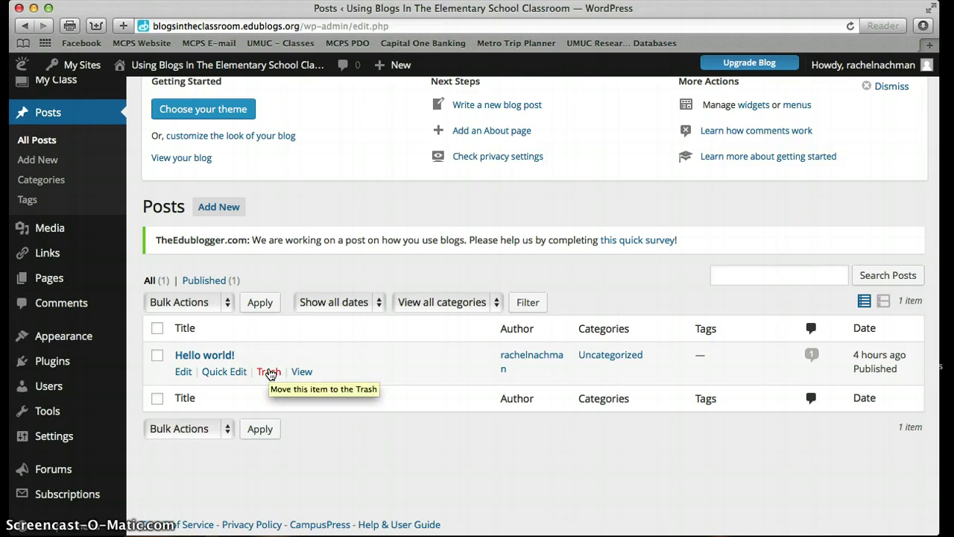
{"action": "left_click", "coordinate": [270, 372]}
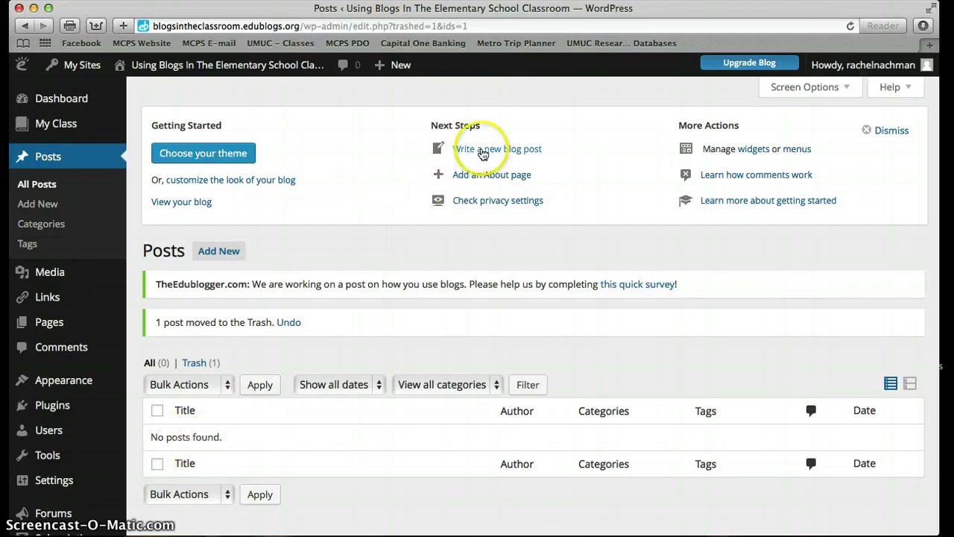
Start a new blog post titled 'Safety First!'.
{"action": "left_click", "coordinate": [482, 150]}
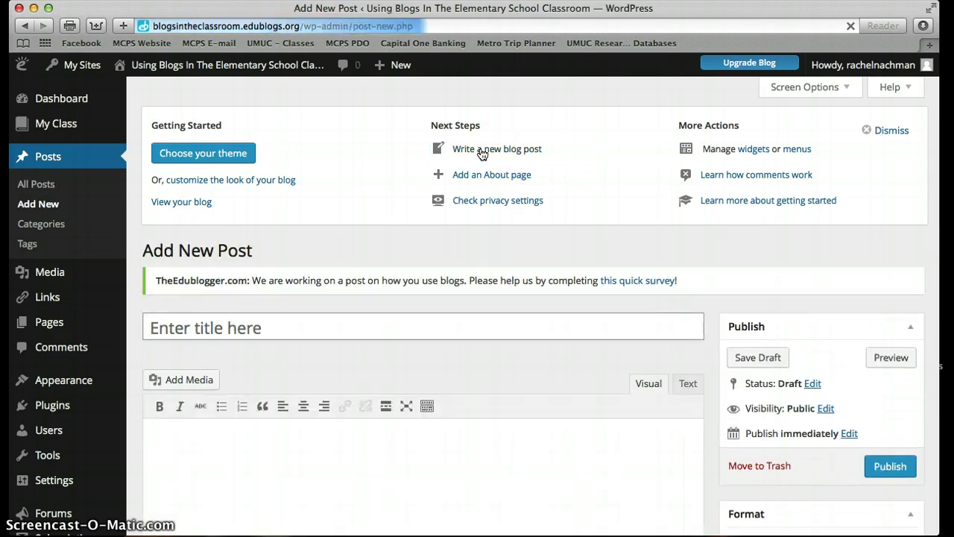
{"action": "left_click", "coordinate": [276, 333]}
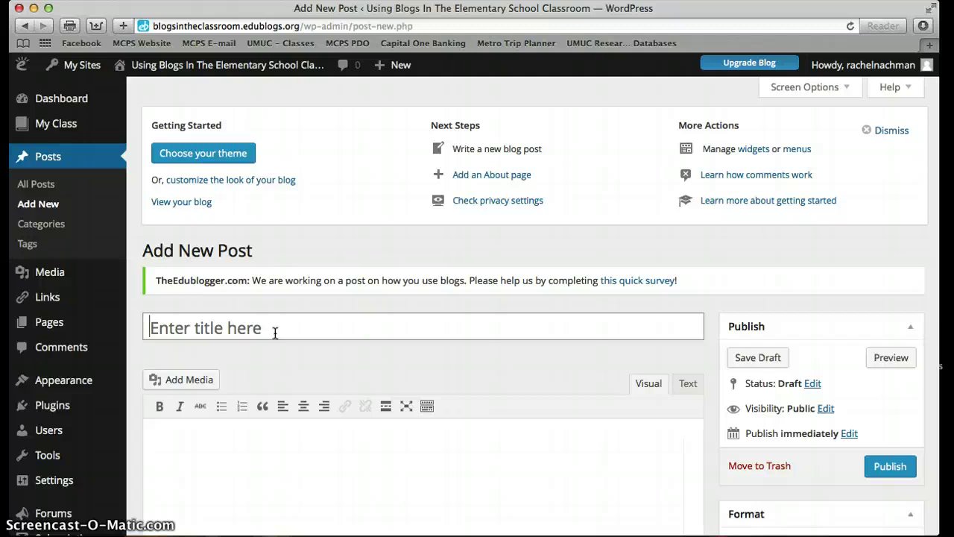
{"action": "type", "text": "Sa"}
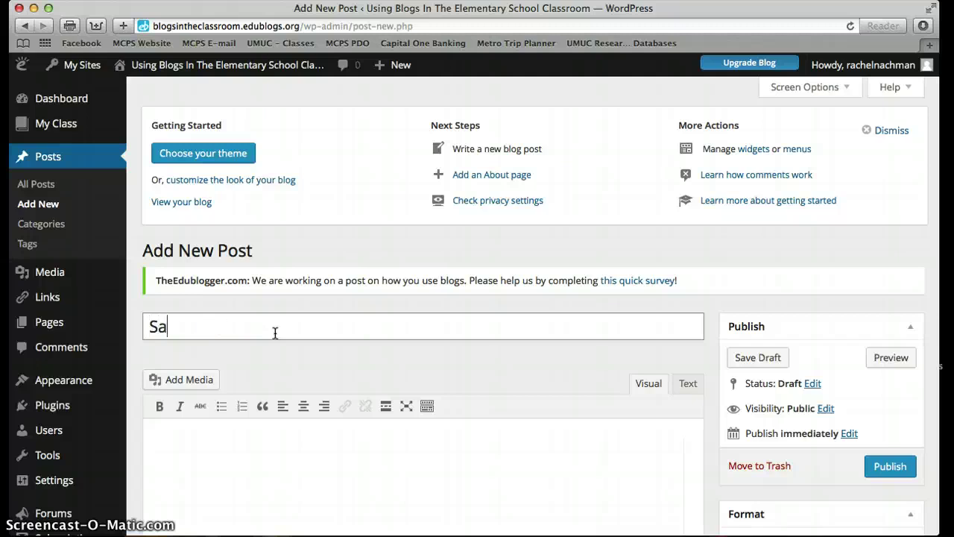
{"action": "type", "text": "fety First"}
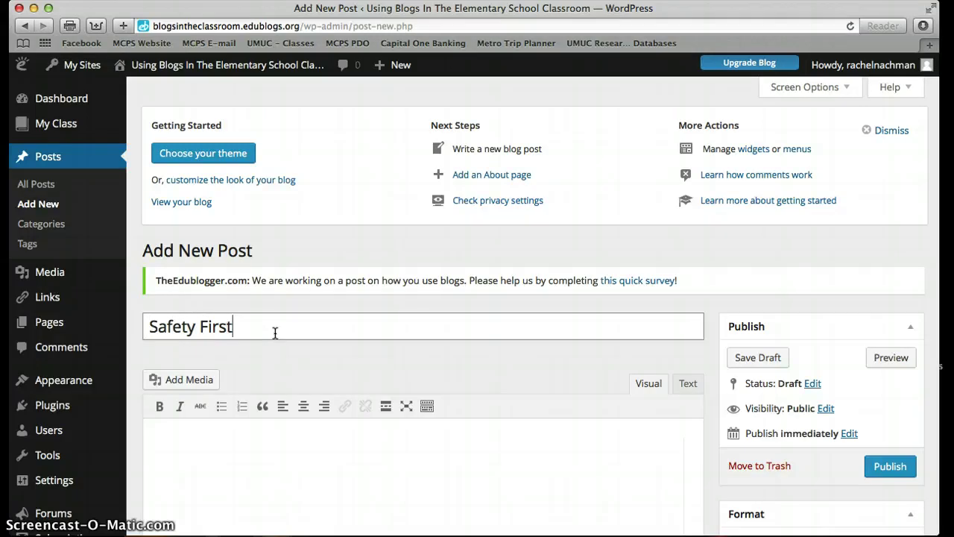
{"action": "type", "text": "!"}
{"action": "scroll", "coordinate": [245, 420], "scroll_direction": "down", "scroll_amount": 3}
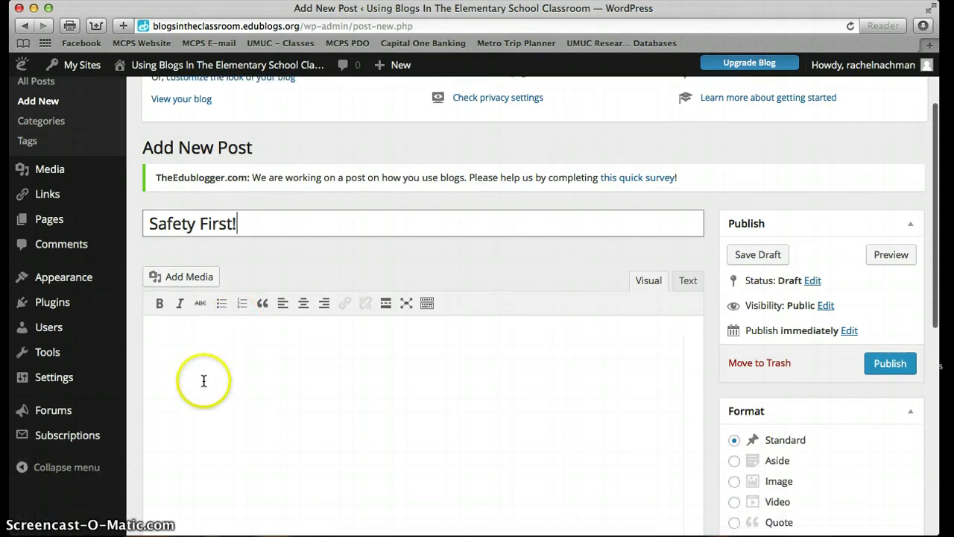
Write 'This is a sample post.' as the post body.
{"action": "left_click", "coordinate": [204, 381]}
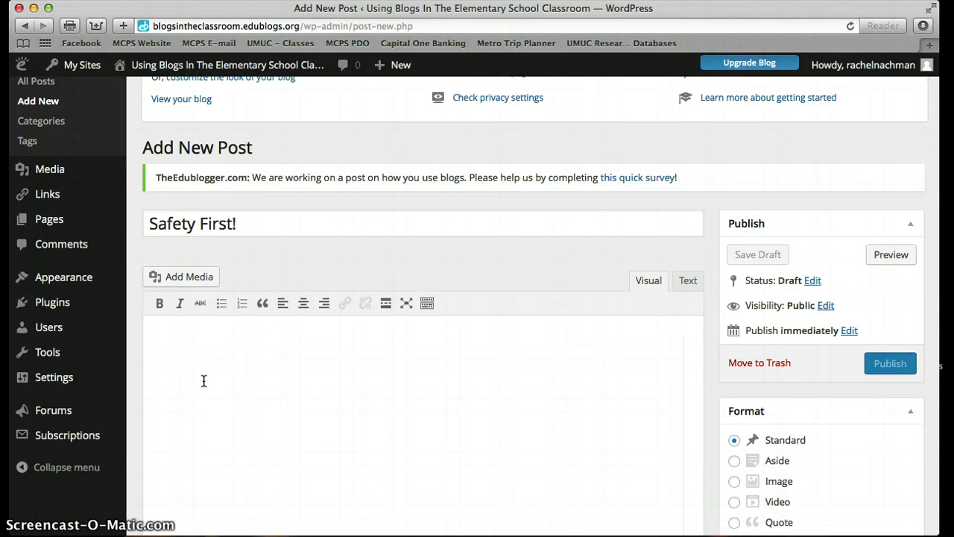
{"action": "type", "text": "Th"}
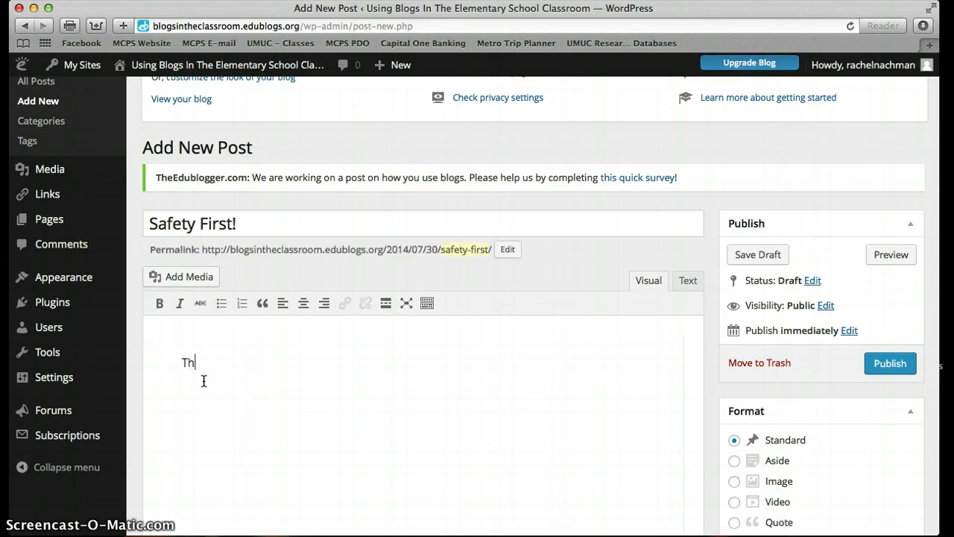
{"action": "type", "text": "is is a sample post."}
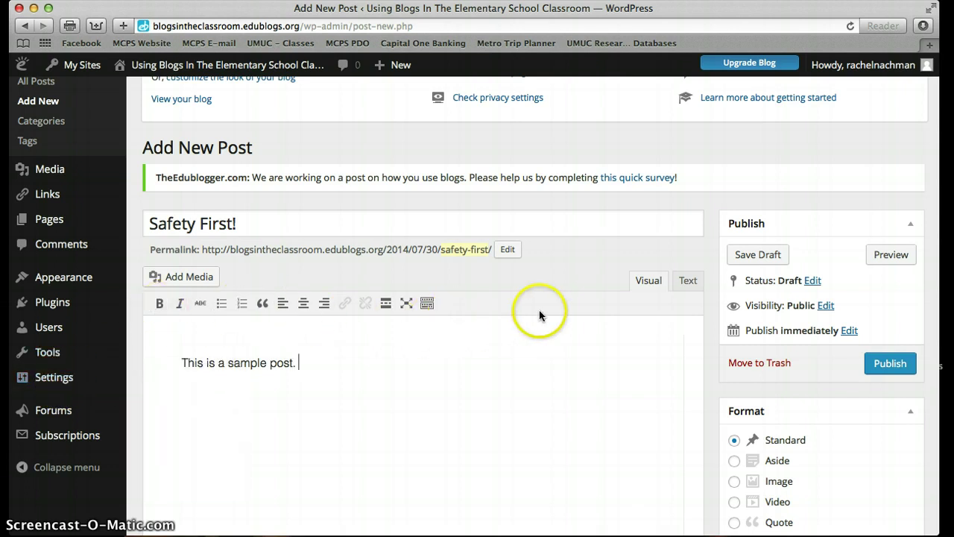
{"action": "scroll", "coordinate": [539, 316], "scroll_direction": "down", "scroll_amount": 1}
{"action": "scroll", "coordinate": [539, 316], "scroll_direction": "down", "scroll_amount": 2}
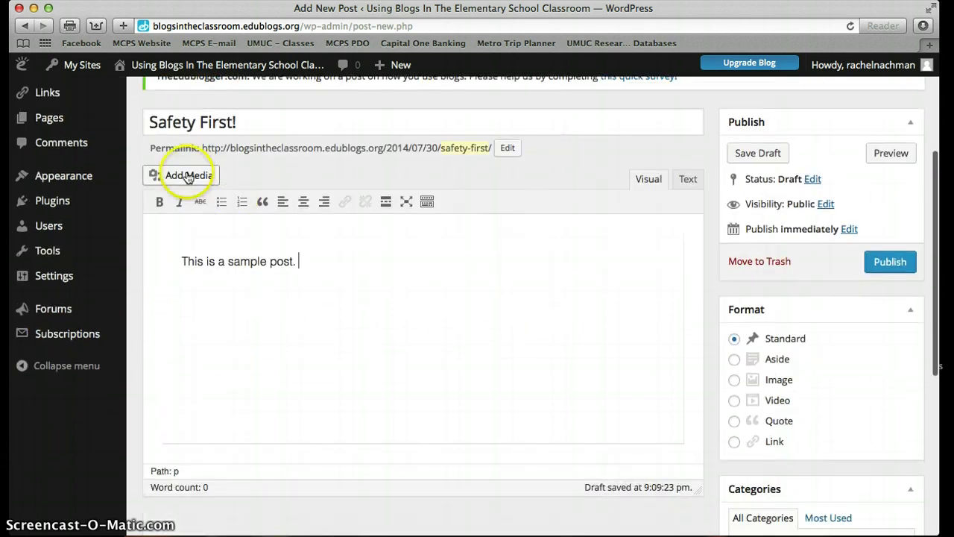
{"action": "scroll", "coordinate": [532, 335], "scroll_direction": "up", "scroll_amount": 2}
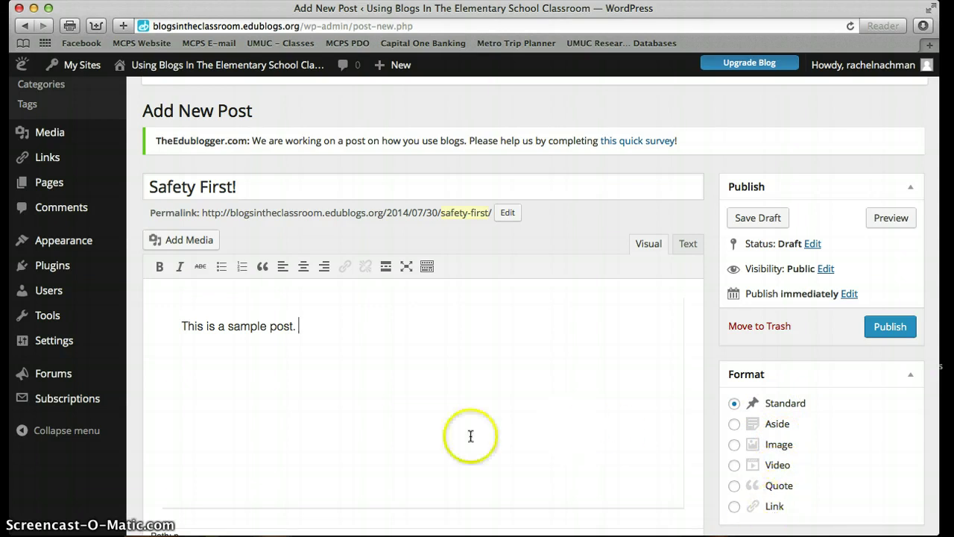
{"action": "left_click", "coordinate": [536, 315]}
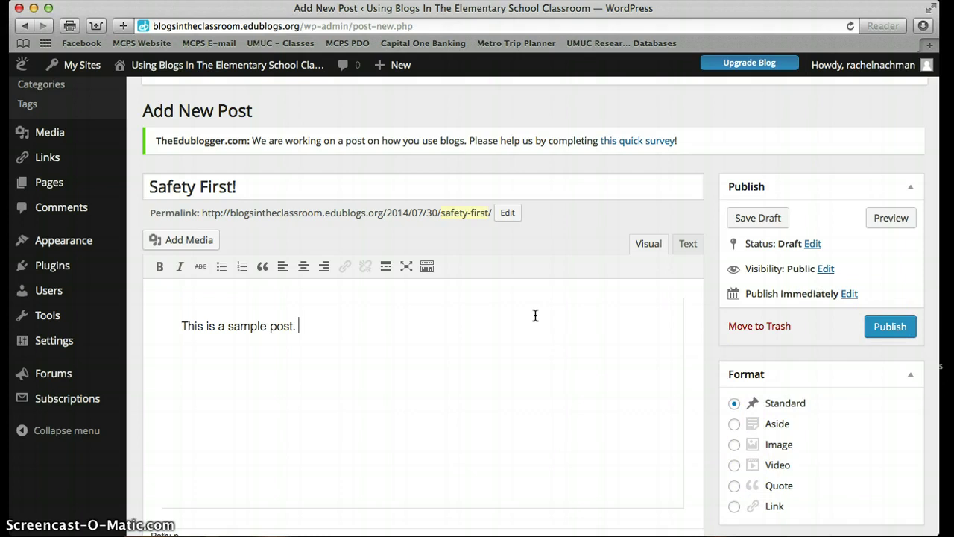
Publish the 'Safety First!' post and view it on the live blog.
{"action": "left_click", "coordinate": [889, 327]}
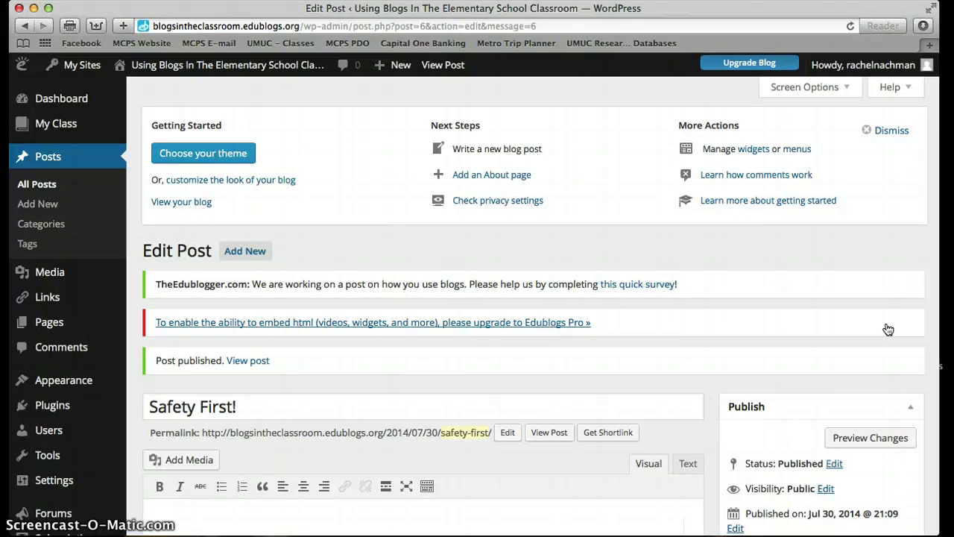
{"action": "scroll", "coordinate": [756, 351], "scroll_direction": "down", "scroll_amount": 3}
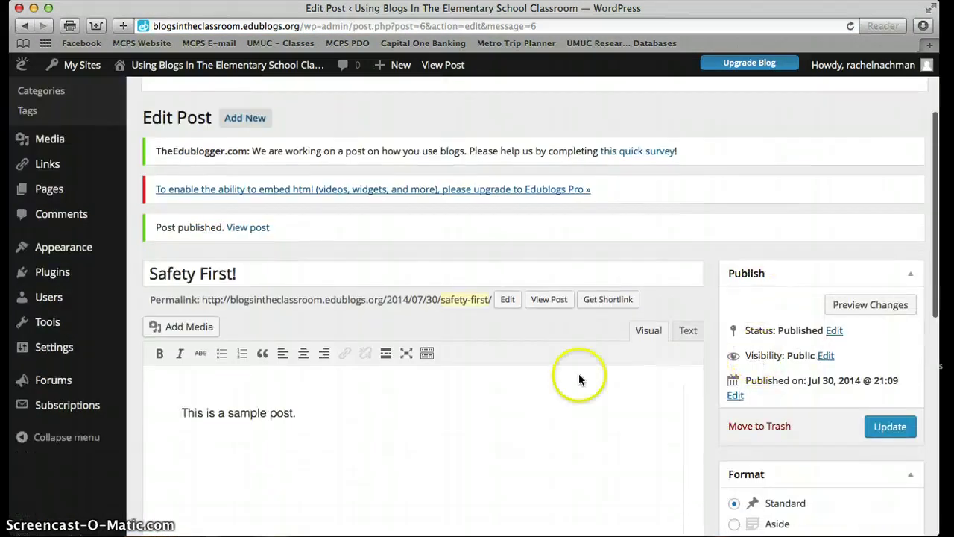
{"action": "scroll", "coordinate": [308, 416], "scroll_direction": "up", "scroll_amount": 1}
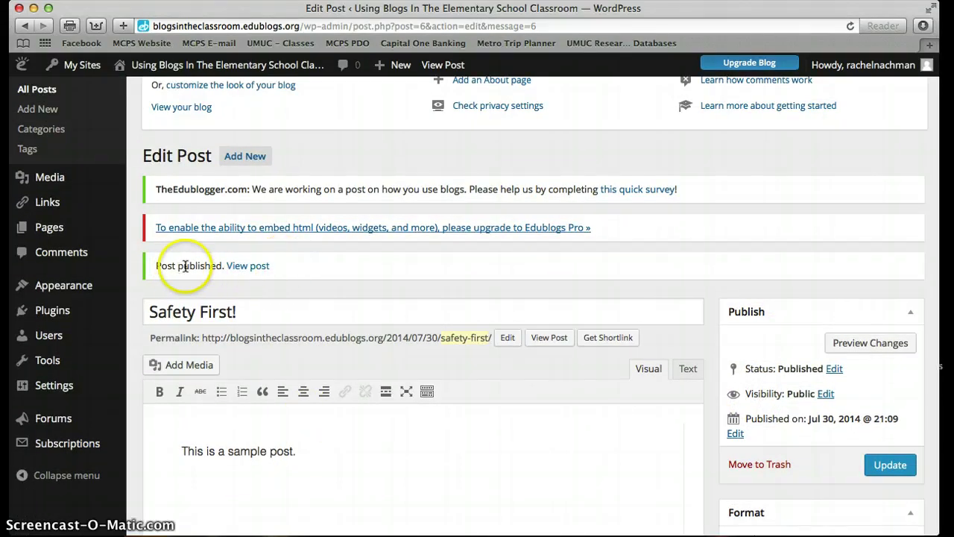
{"action": "left_click", "coordinate": [257, 268]}
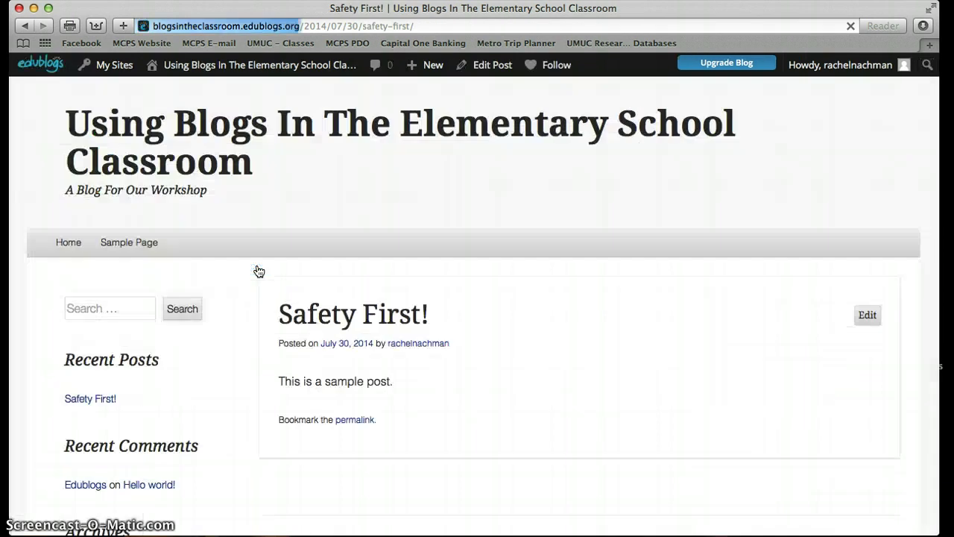
Scroll down to the Safety First! post's comment form and place the cursor in the Comment box.
{"action": "scroll", "coordinate": [222, 192], "scroll_direction": "down", "scroll_amount": 1}
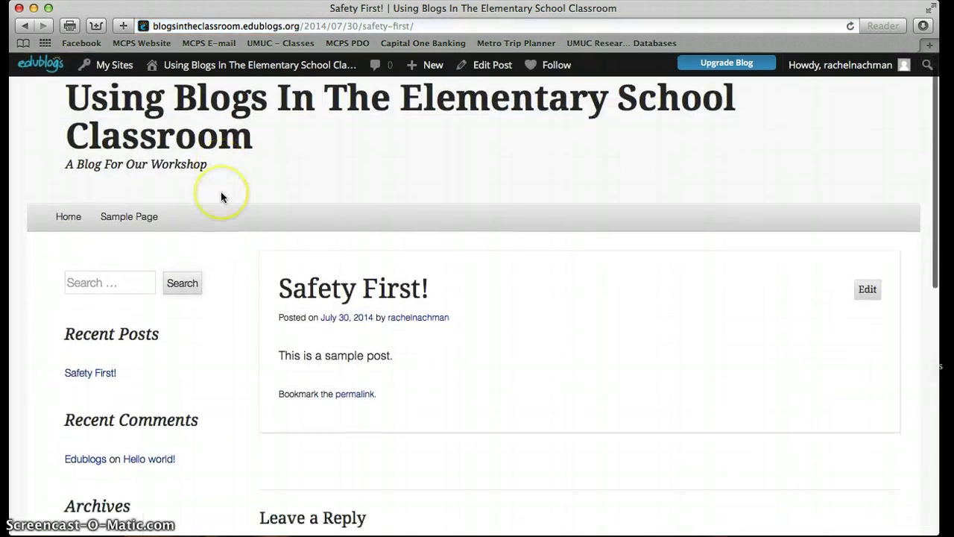
{"action": "scroll", "coordinate": [313, 283], "scroll_direction": "up", "scroll_amount": 1}
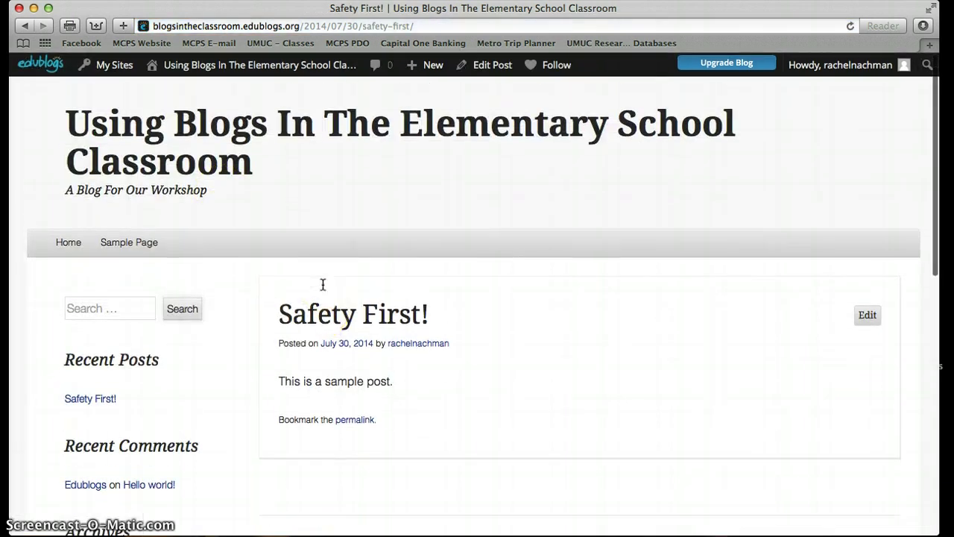
{"action": "scroll", "coordinate": [323, 284], "scroll_direction": "down", "scroll_amount": 3}
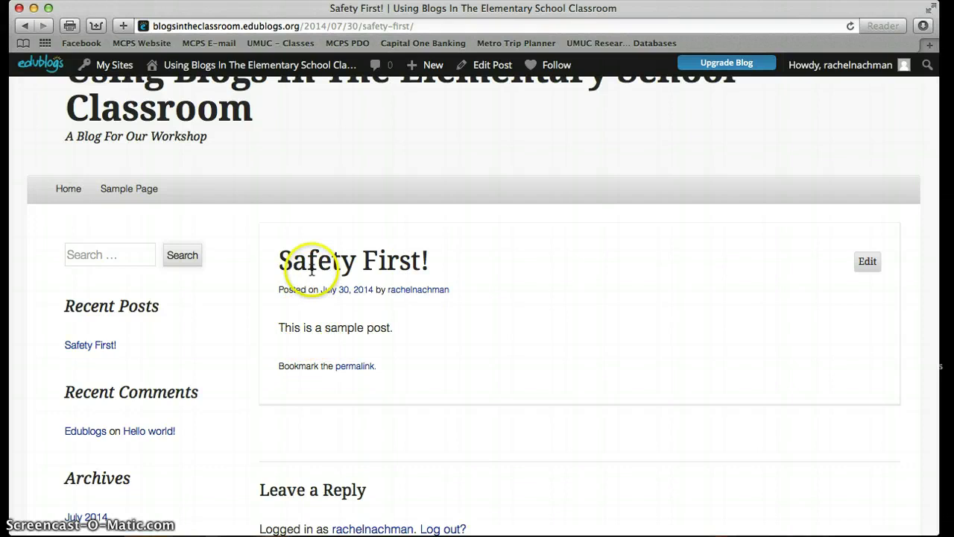
{"action": "scroll", "coordinate": [316, 328], "scroll_direction": "down", "scroll_amount": 1}
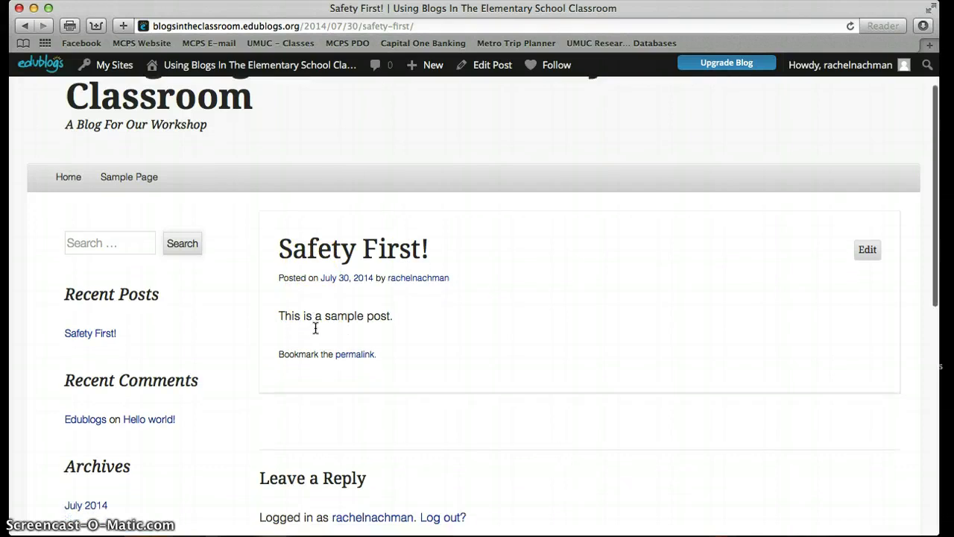
{"action": "scroll", "coordinate": [315, 328], "scroll_direction": "down", "scroll_amount": 5}
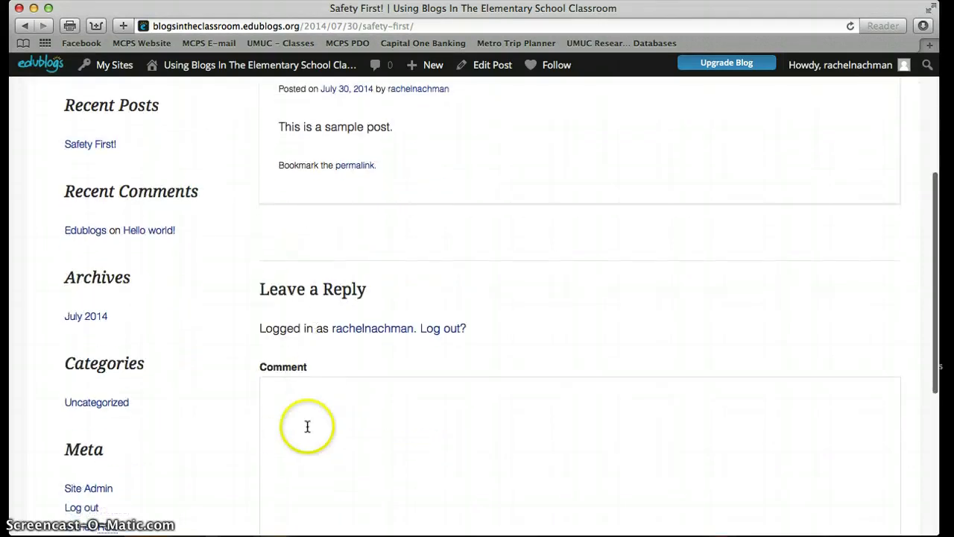
{"action": "left_click", "coordinate": [307, 426]}
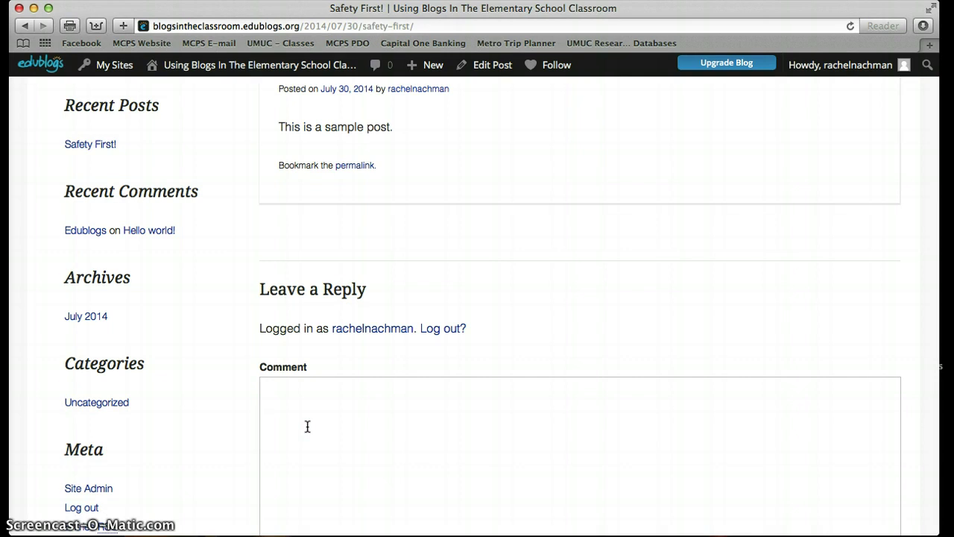
{"action": "left_click", "coordinate": [332, 386]}
Return to the My Sites dashboard page from the admin bar.
{"action": "scroll", "coordinate": [331, 385], "scroll_direction": "down", "scroll_amount": 4}
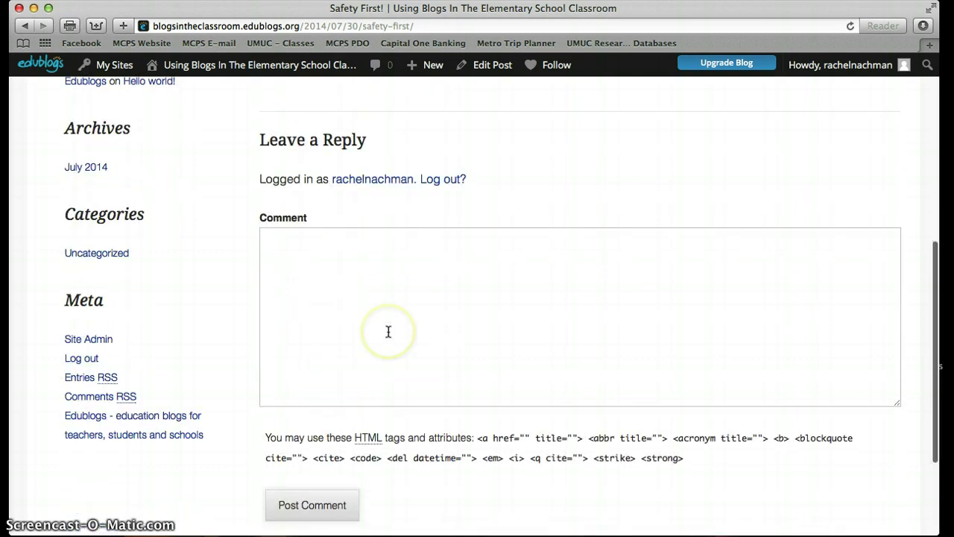
{"action": "scroll", "coordinate": [388, 331], "scroll_direction": "up", "scroll_amount": 10}
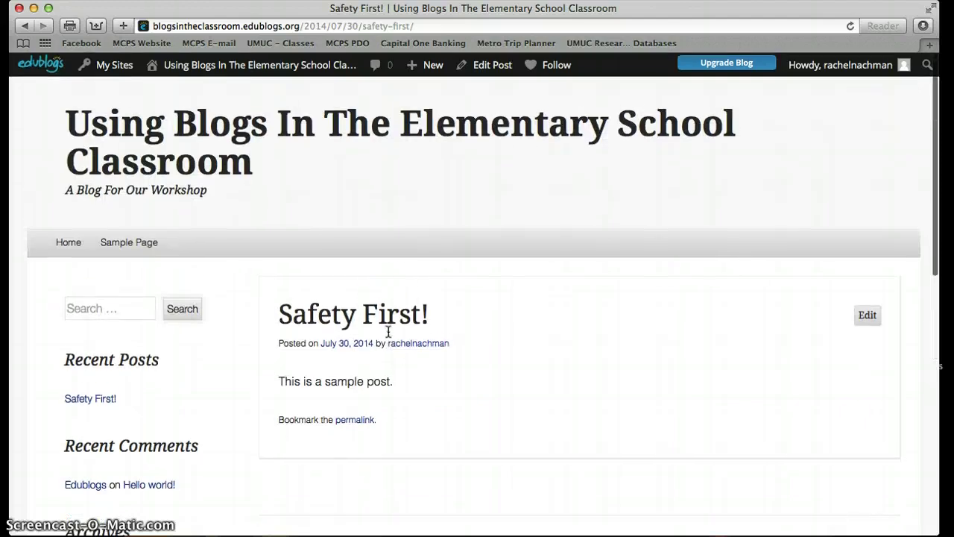
{"action": "left_click", "coordinate": [123, 73]}
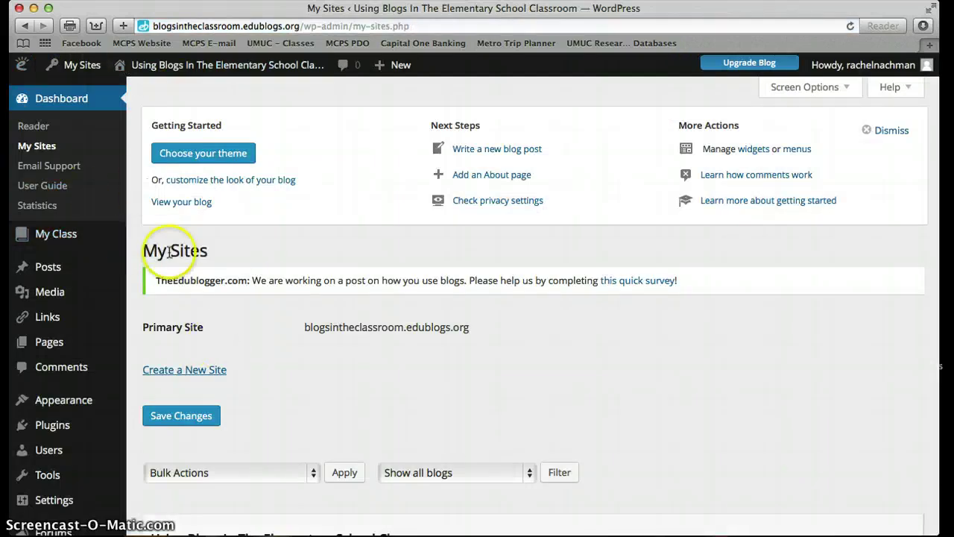
Open All Pages from the Pages menu to list the published Sample Page.
{"action": "mouse_move", "coordinate": [69, 269]}
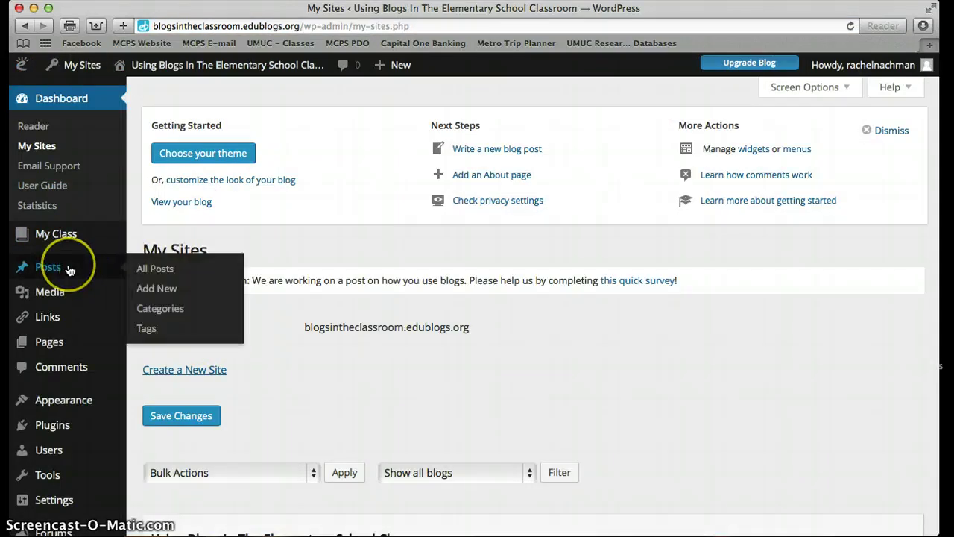
{"action": "mouse_move", "coordinate": [52, 339]}
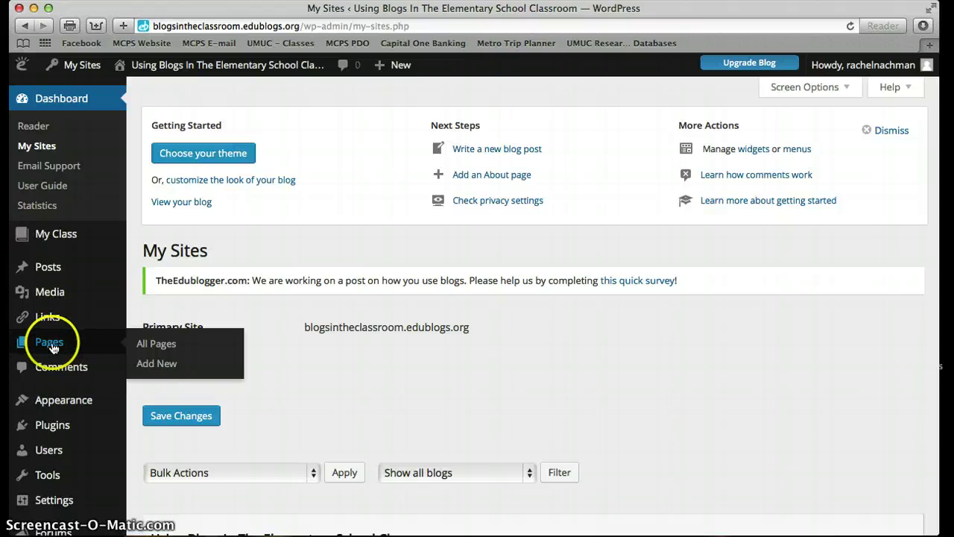
{"action": "left_click", "coordinate": [144, 344]}
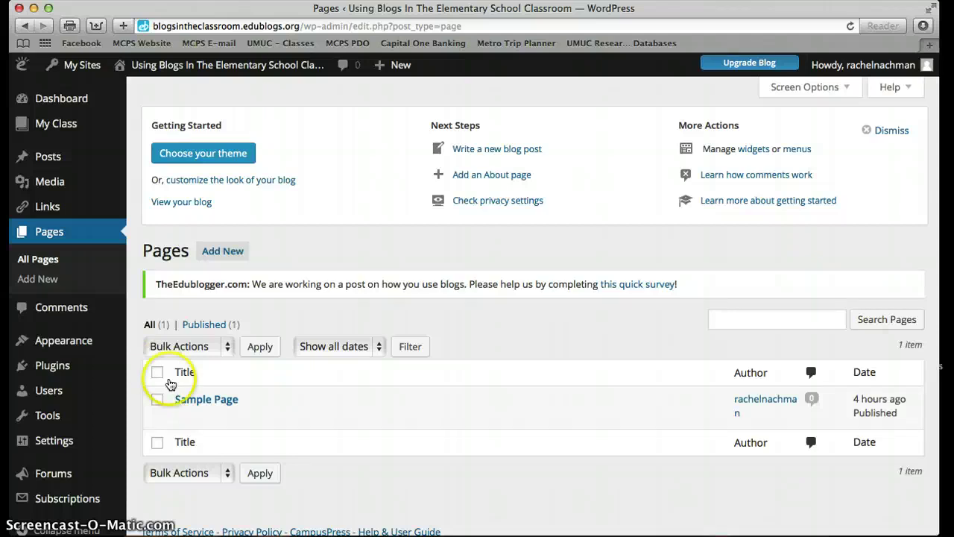
{"action": "mouse_move", "coordinate": [192, 399]}
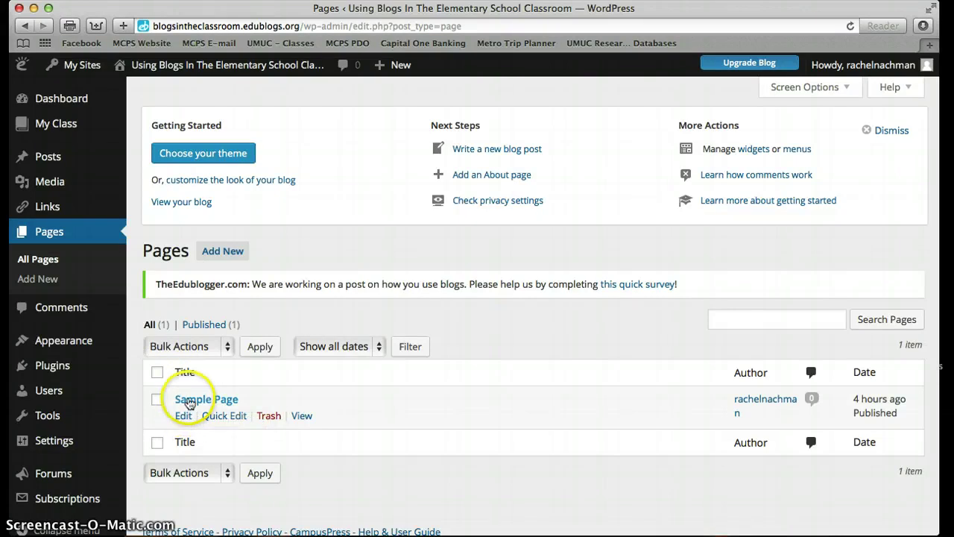
Review the Sample Page's example text in Edit Page, then visit the live blog.
{"action": "left_click", "coordinate": [188, 398]}
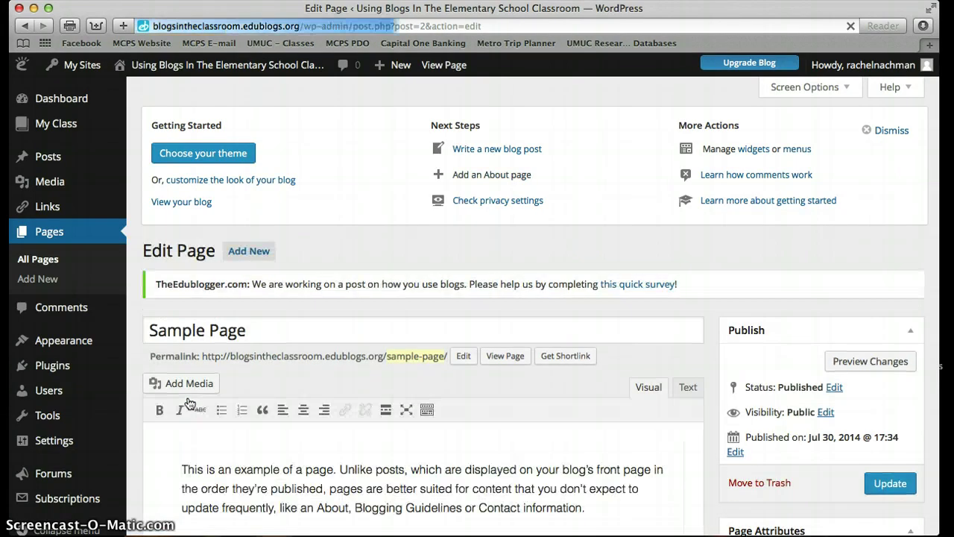
{"action": "left_click", "coordinate": [253, 408]}
{"action": "scroll", "coordinate": [250, 413], "scroll_direction": "down", "scroll_amount": 1}
{"action": "scroll", "coordinate": [250, 413], "scroll_direction": "down", "scroll_amount": 1}
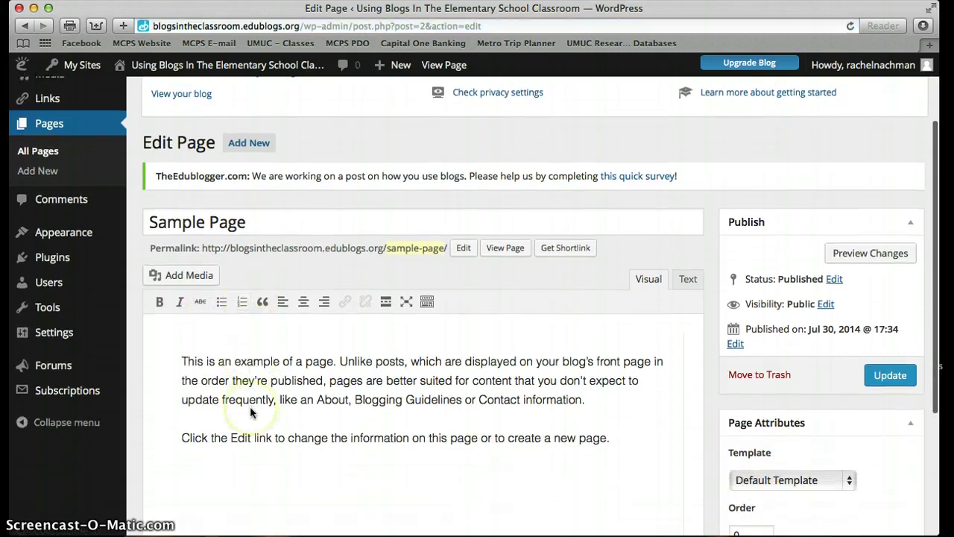
{"action": "left_click", "coordinate": [234, 215]}
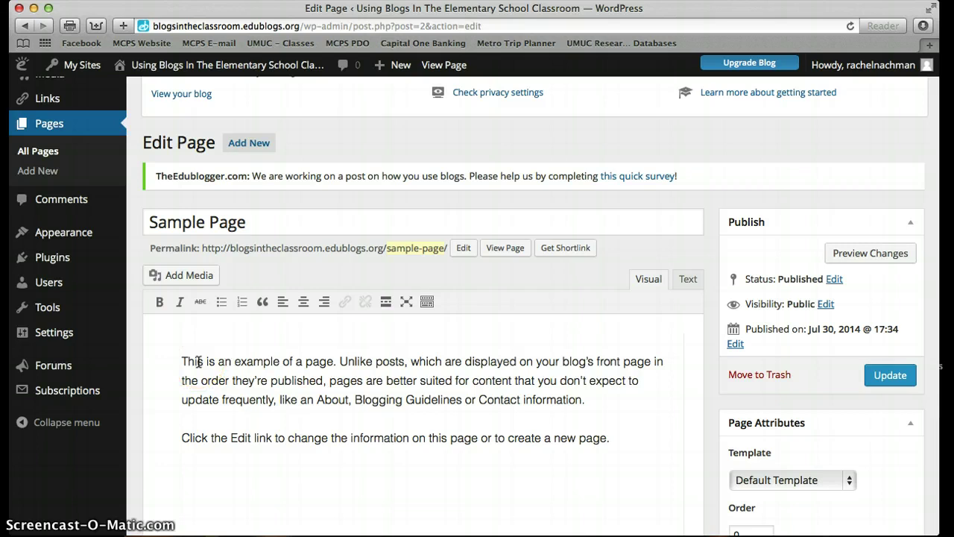
{"action": "mouse_move", "coordinate": [185, 70]}
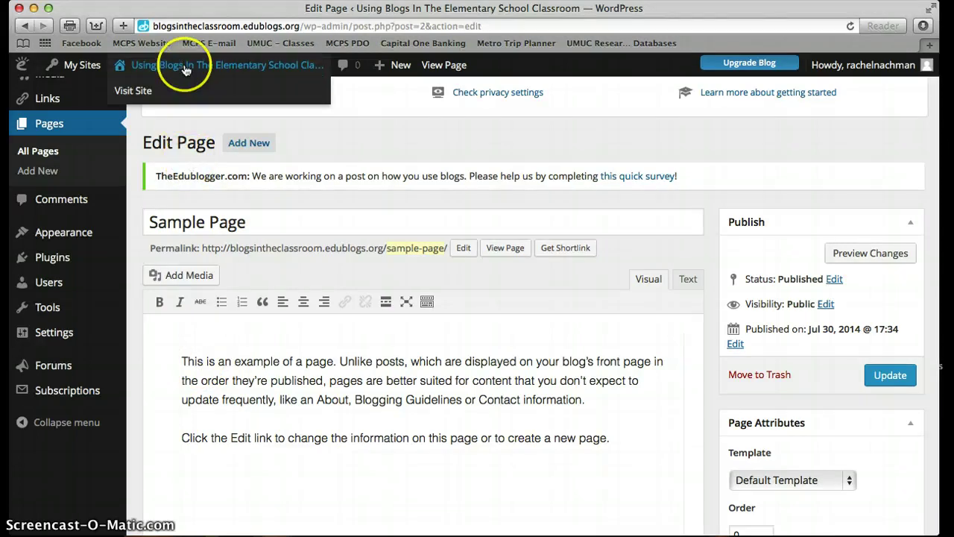
{"action": "left_click", "coordinate": [139, 91]}
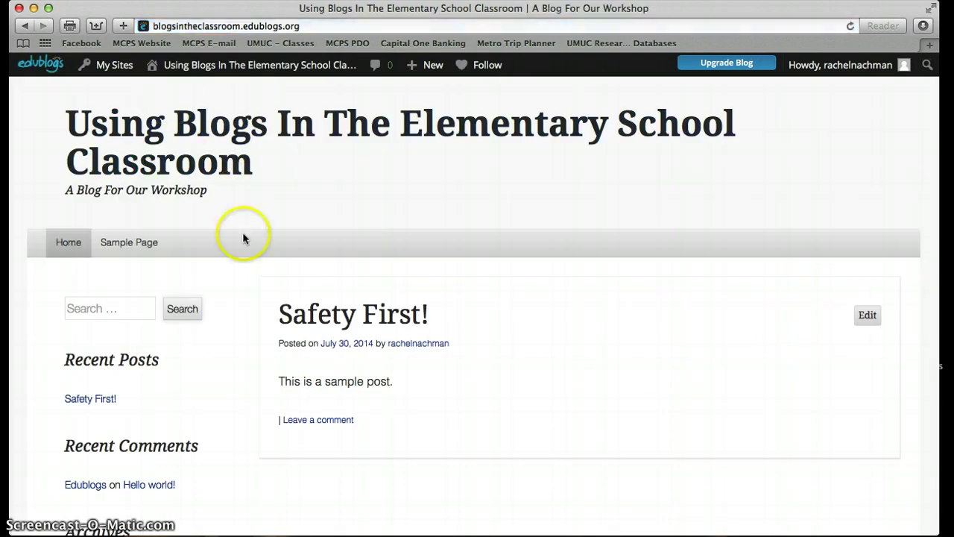
View the live Sample Page from the blog menu, then return to the My Sites dashboard.
{"action": "mouse_move", "coordinate": [218, 68]}
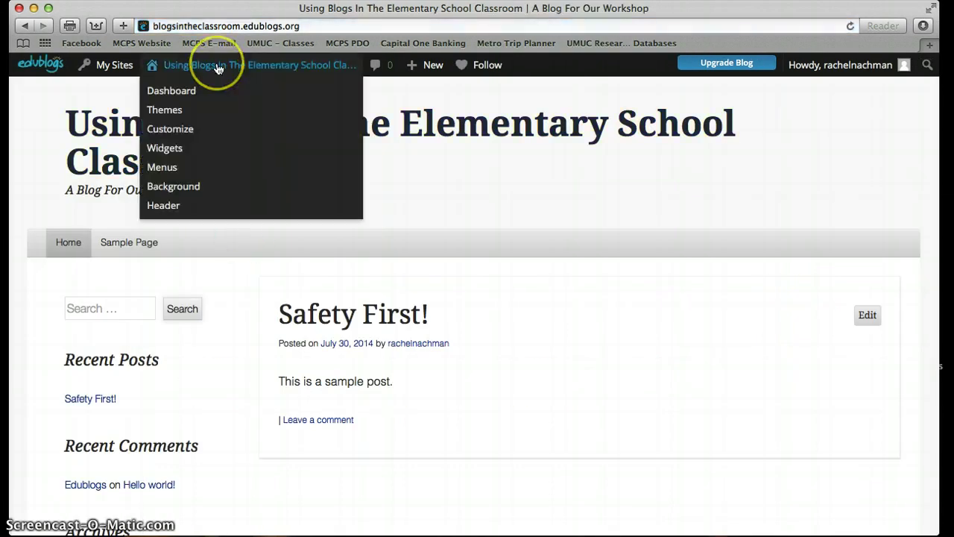
{"action": "scroll", "coordinate": [347, 360], "scroll_direction": "down", "scroll_amount": 1}
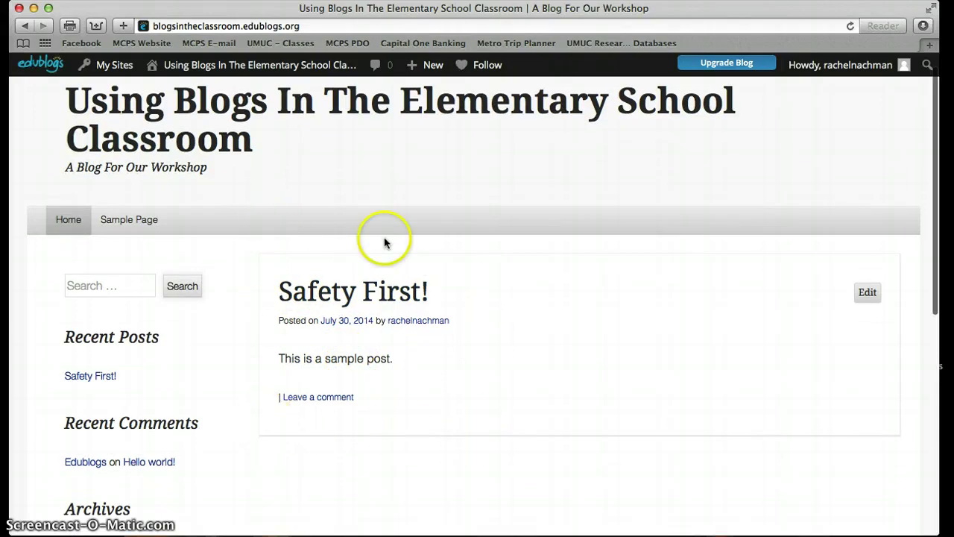
{"action": "left_click", "coordinate": [125, 223]}
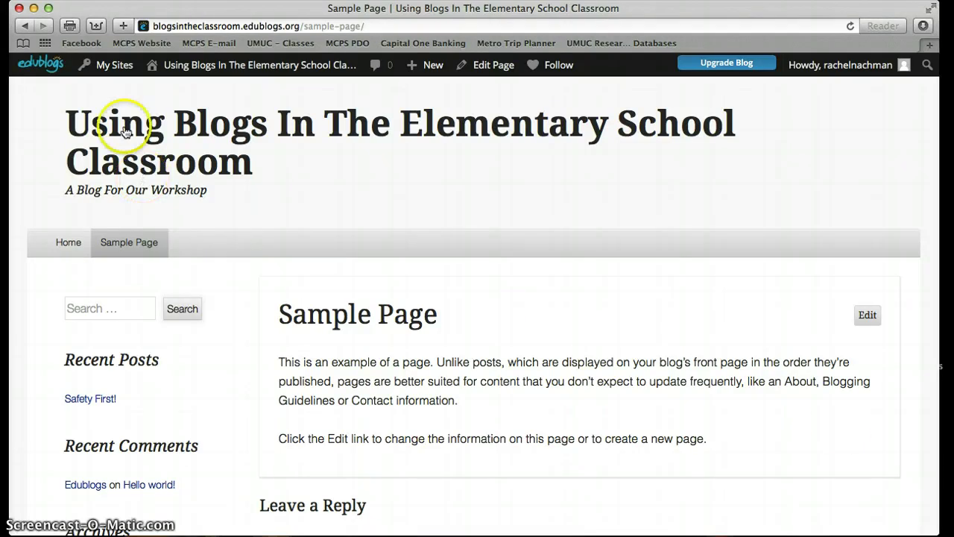
{"action": "left_click", "coordinate": [114, 72]}
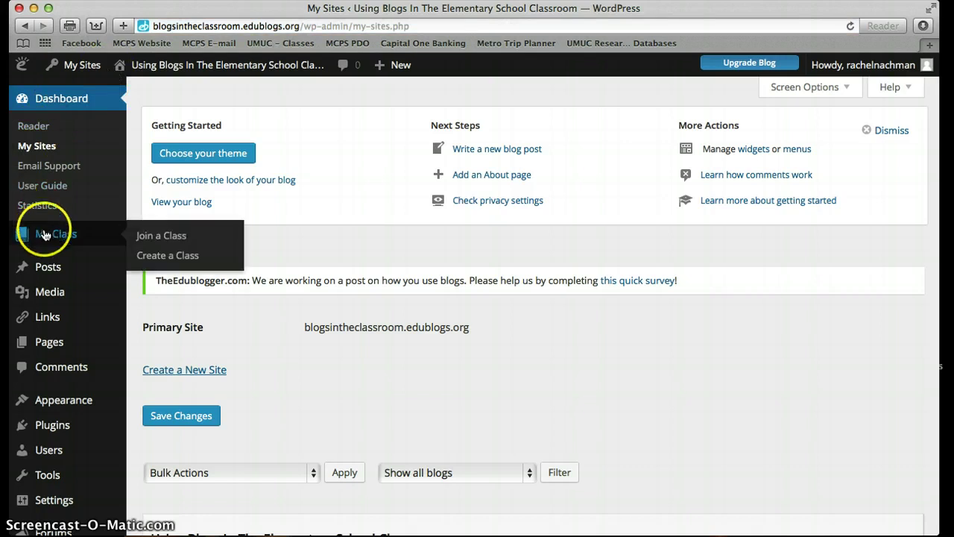
{"action": "mouse_move", "coordinate": [47, 284]}
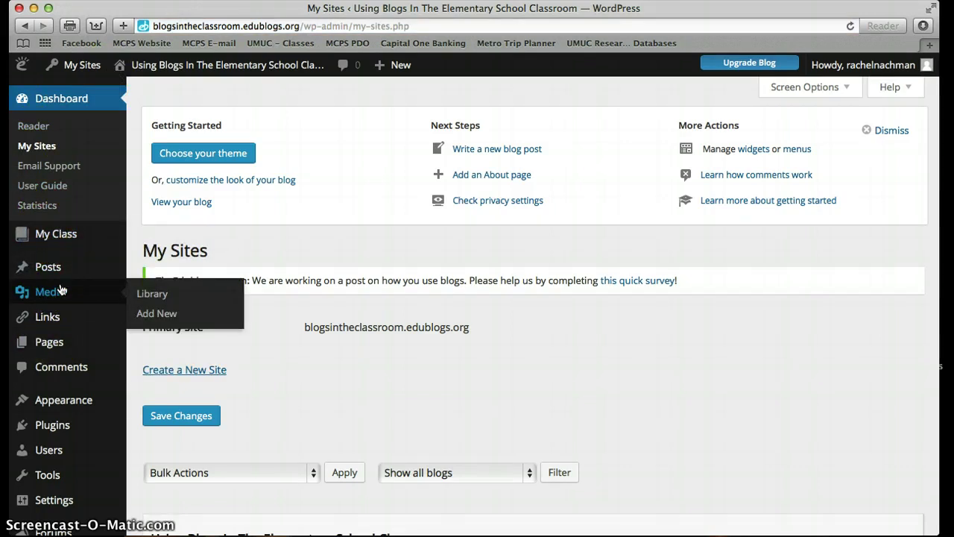
{"action": "left_click", "coordinate": [80, 280]}
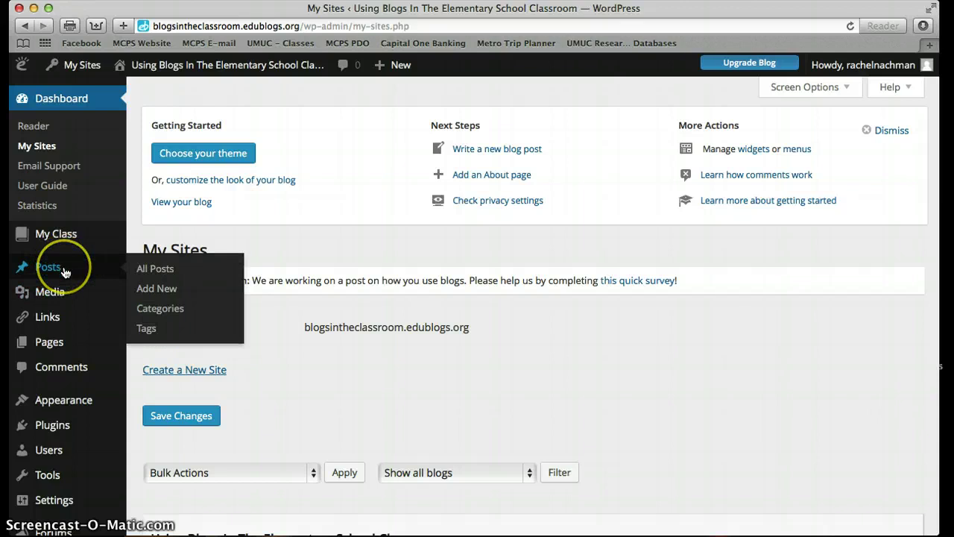
{"action": "mouse_move", "coordinate": [52, 296]}
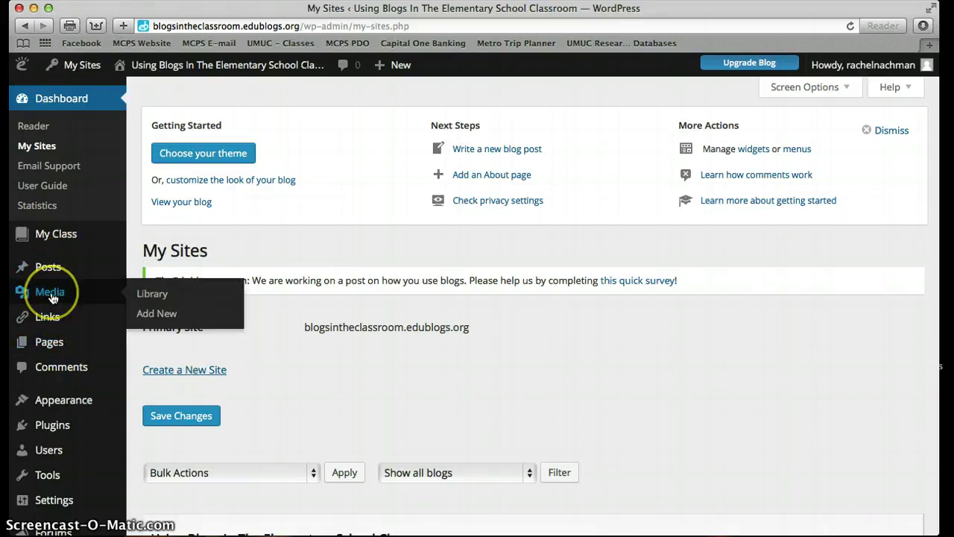
{"action": "mouse_move", "coordinate": [52, 318]}
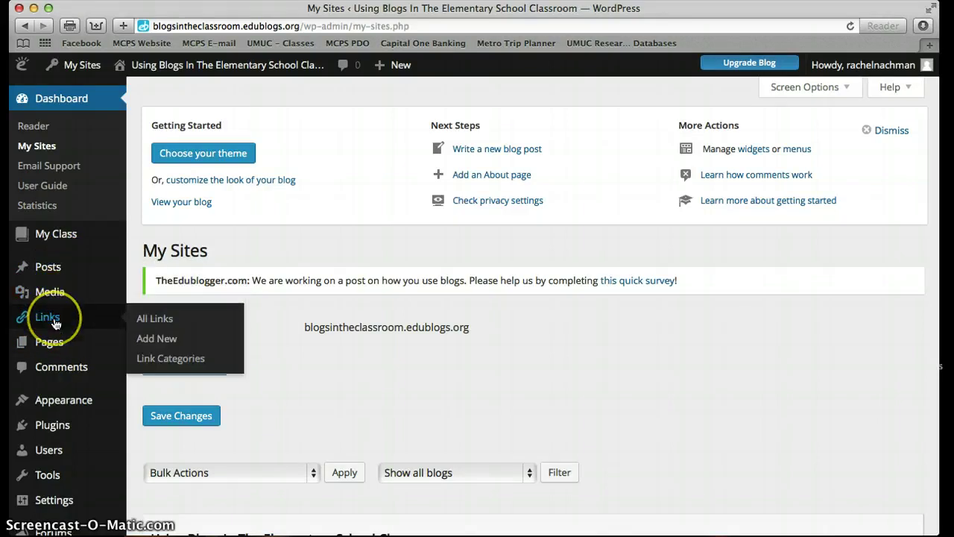
{"action": "scroll", "coordinate": [245, 341], "scroll_direction": "down", "scroll_amount": 2}
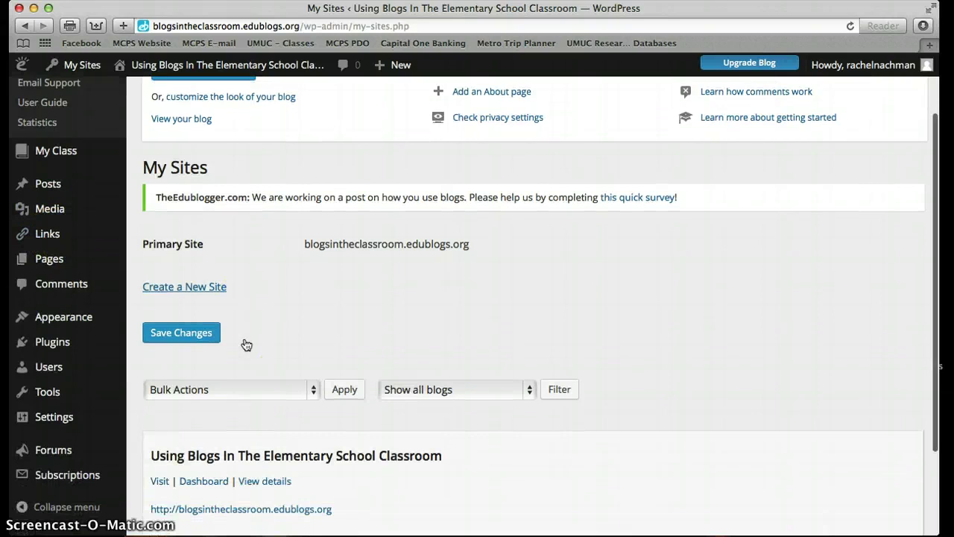
{"action": "scroll", "coordinate": [246, 345], "scroll_direction": "down", "scroll_amount": 1}
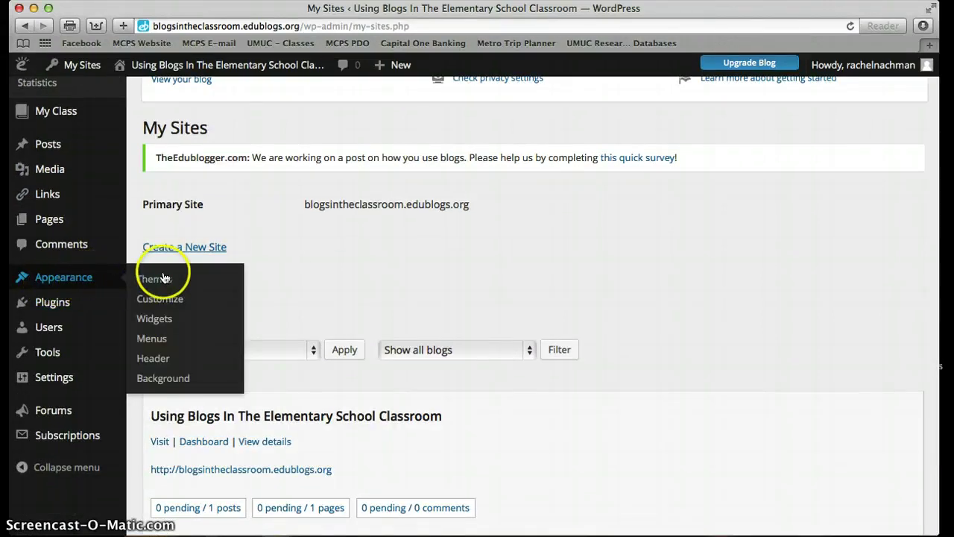
{"action": "left_click", "coordinate": [158, 362]}
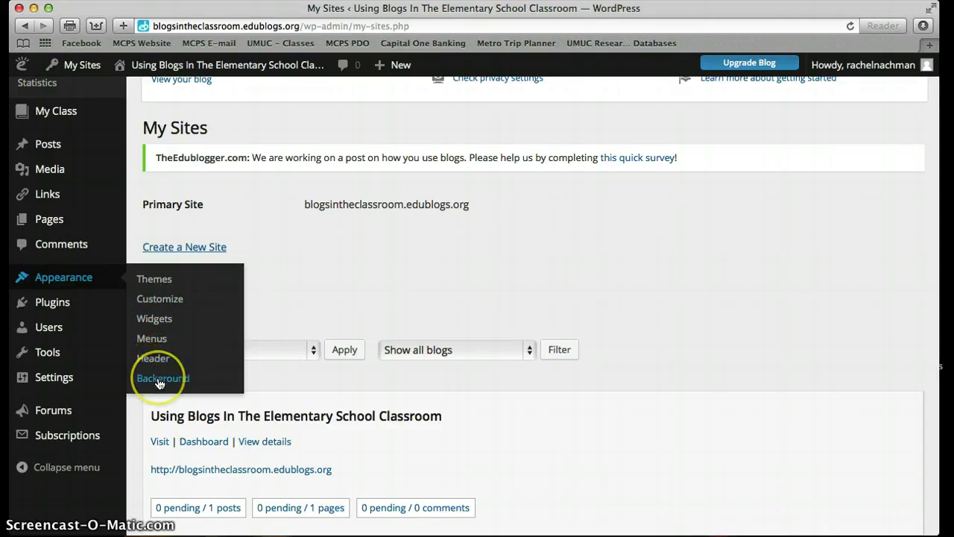
{"action": "mouse_move", "coordinate": [71, 337]}
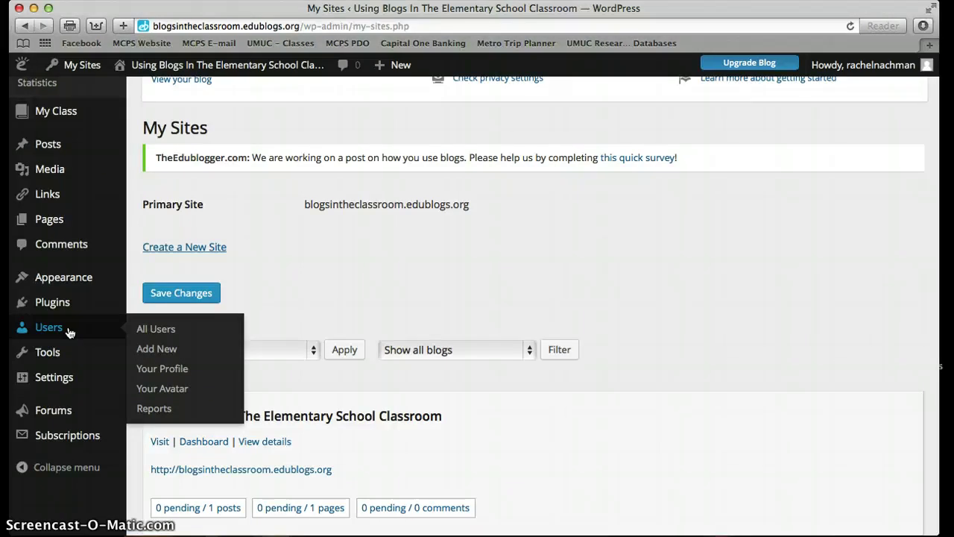
{"action": "left_click", "coordinate": [66, 350]}
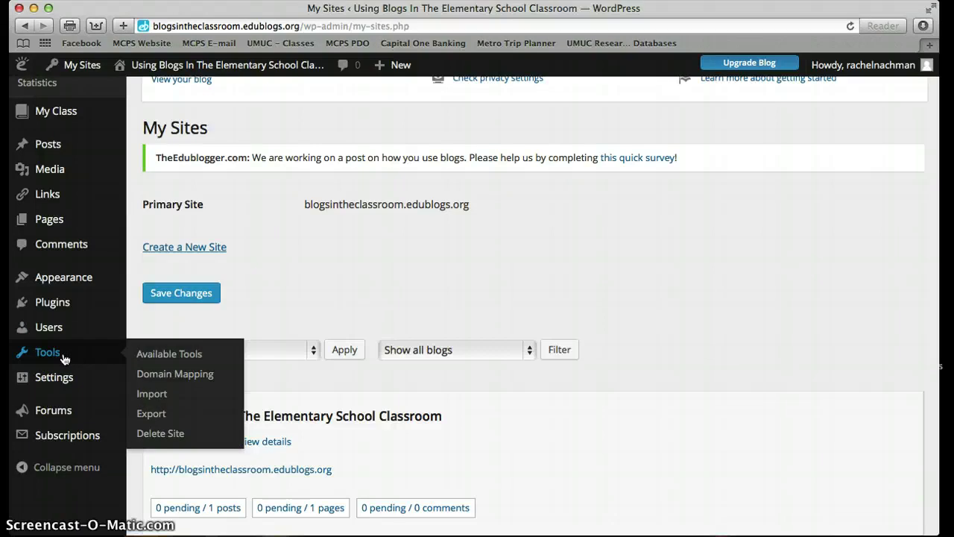
{"action": "left_click", "coordinate": [64, 358]}
{"action": "mouse_move", "coordinate": [64, 384]}
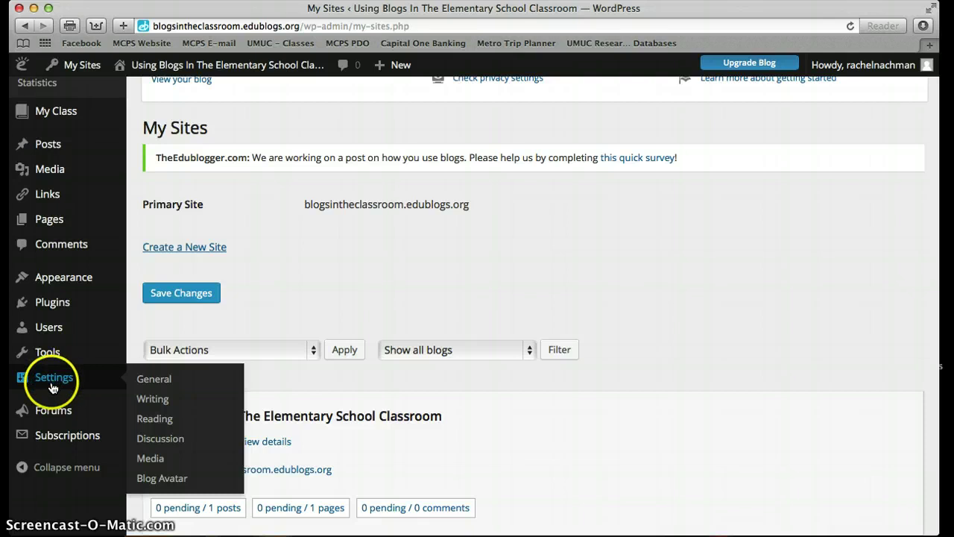